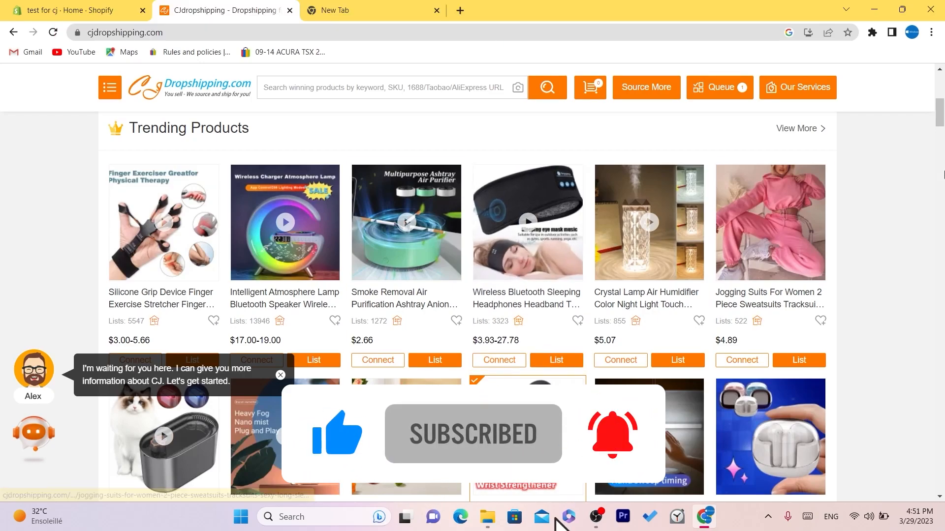
- Review the shipping methods and delivery times from China to the United States on the CJdropshipping home page
scroll(941, 115, "down", 10)
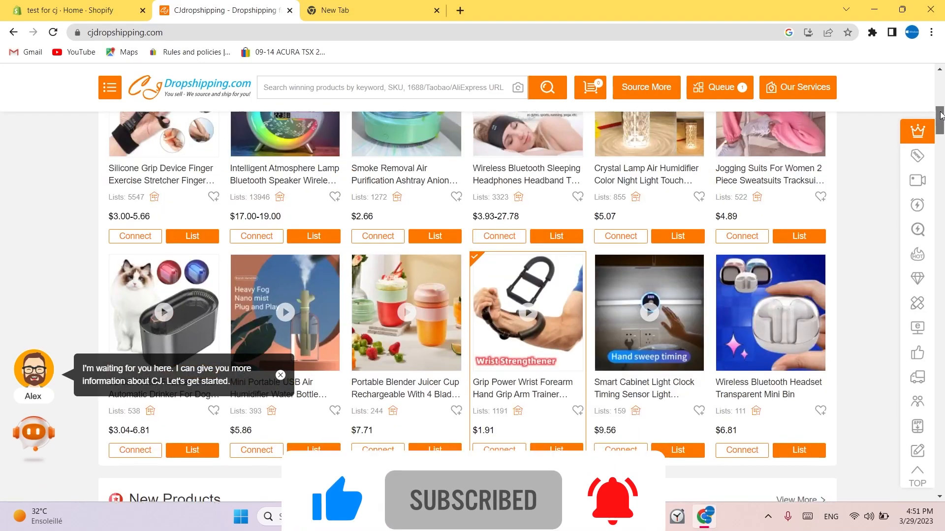
left_click_drag(941, 115, 940, 72)
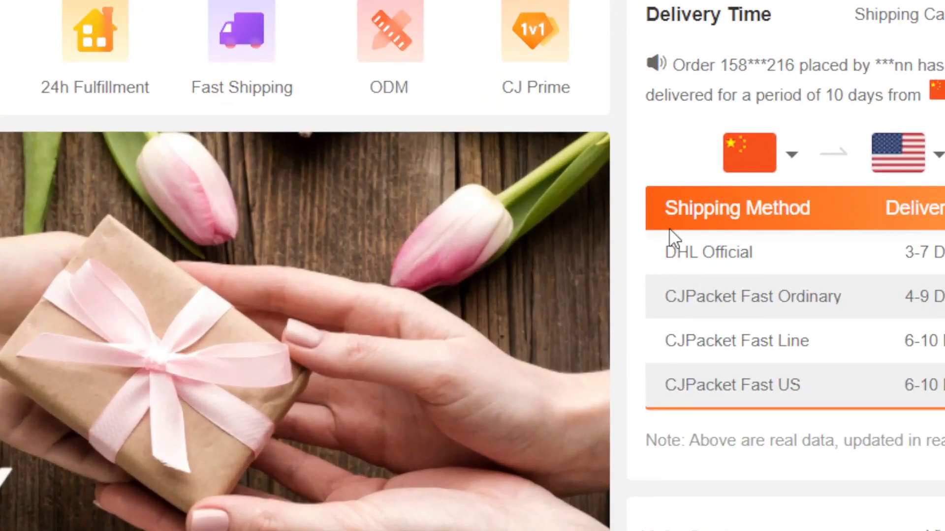
left_click_drag(670, 252, 743, 270)
left_click(831, 271)
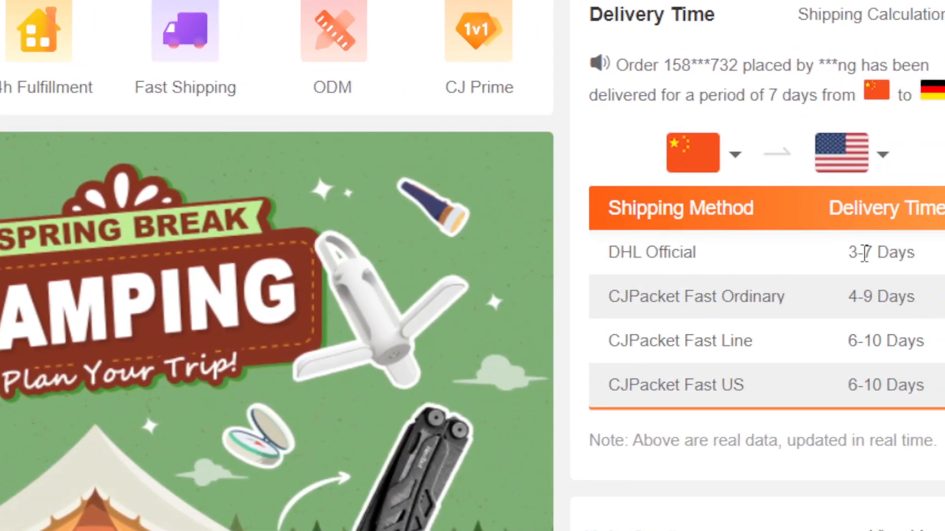
left_click_drag(605, 265, 728, 317)
left_click(728, 316)
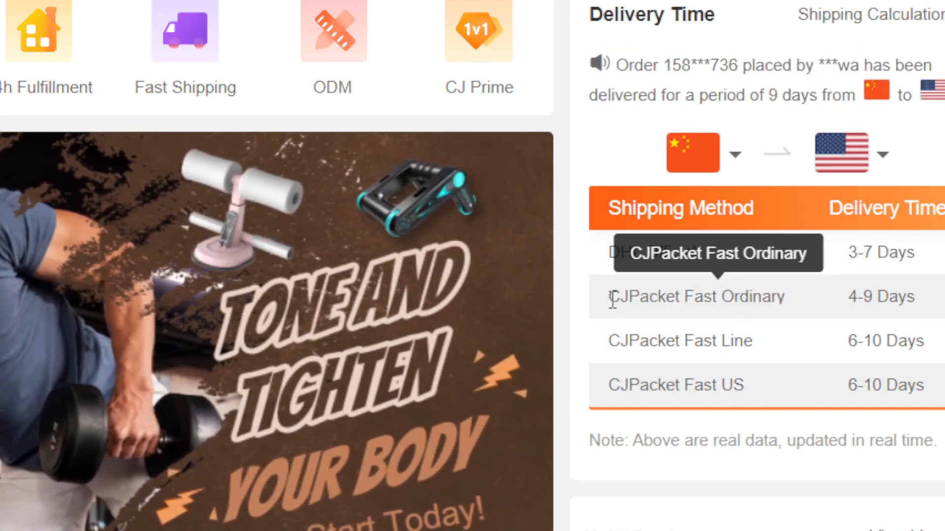
left_click_drag(610, 296, 854, 250)
- Open aliexpress.com in the blank browser tab and go to its SuperDeals page
left_click(83, 9)
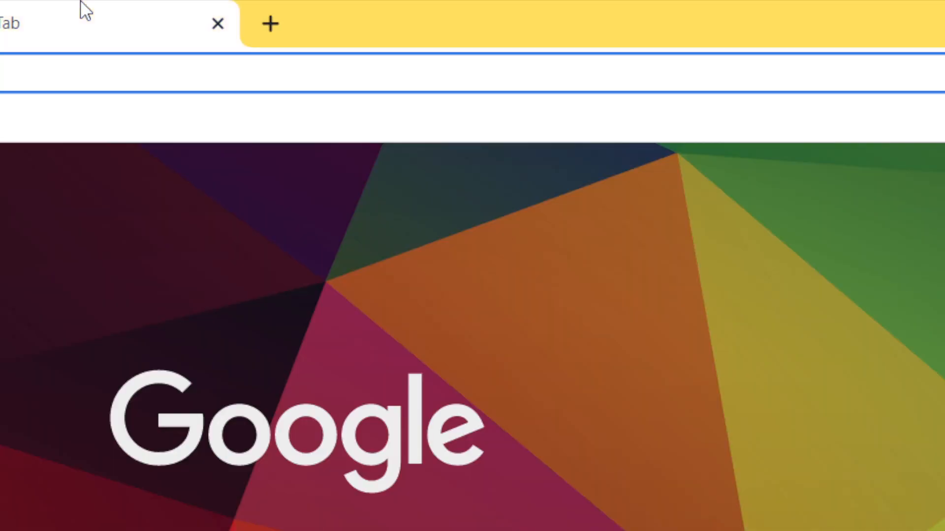
type("li")
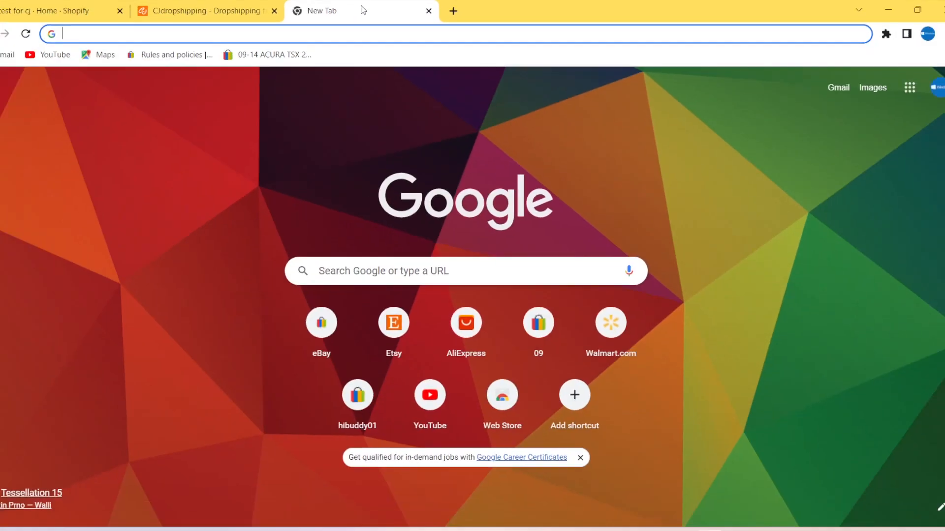
type("ali")
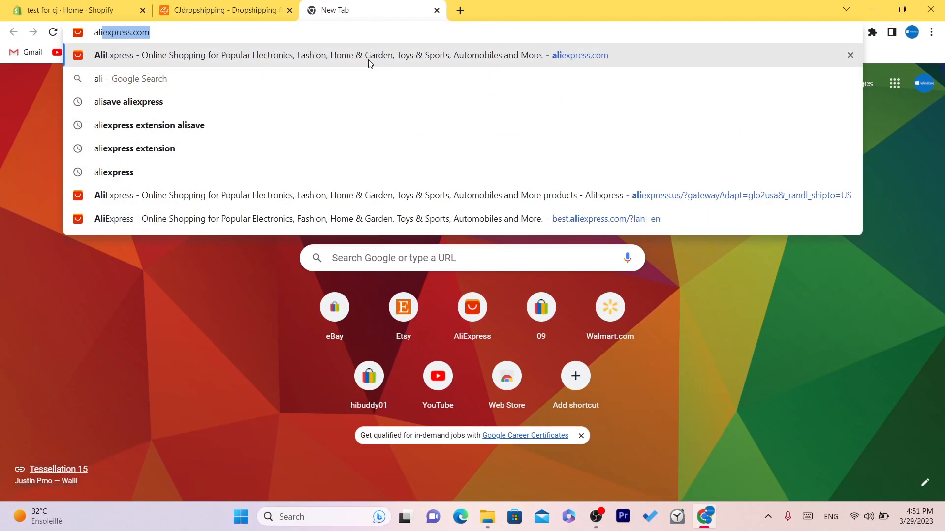
key("Return")
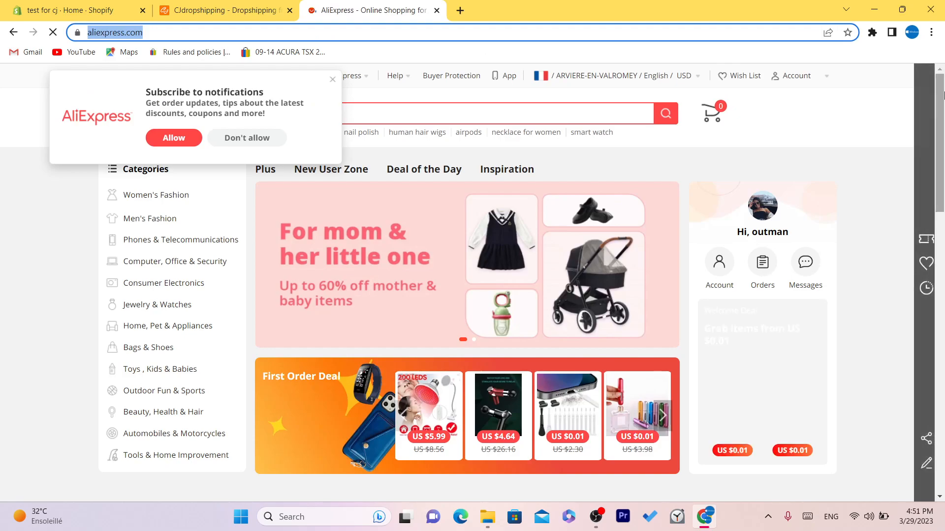
scroll(660, 209, "down", 8)
left_click(660, 209)
left_click(409, 33)
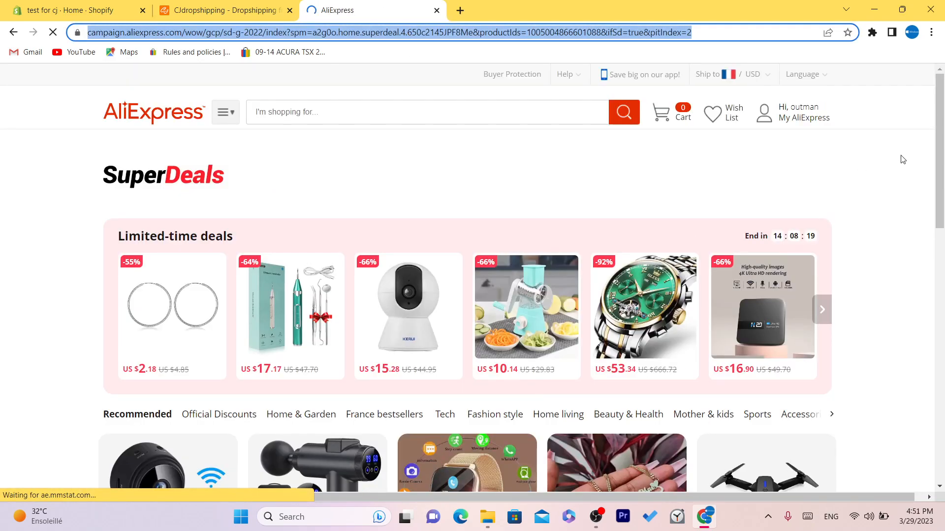
- Check the delivery details of the KERUI security camera deal, and close both AliExpress pages
left_click(903, 157)
left_click(422, 327)
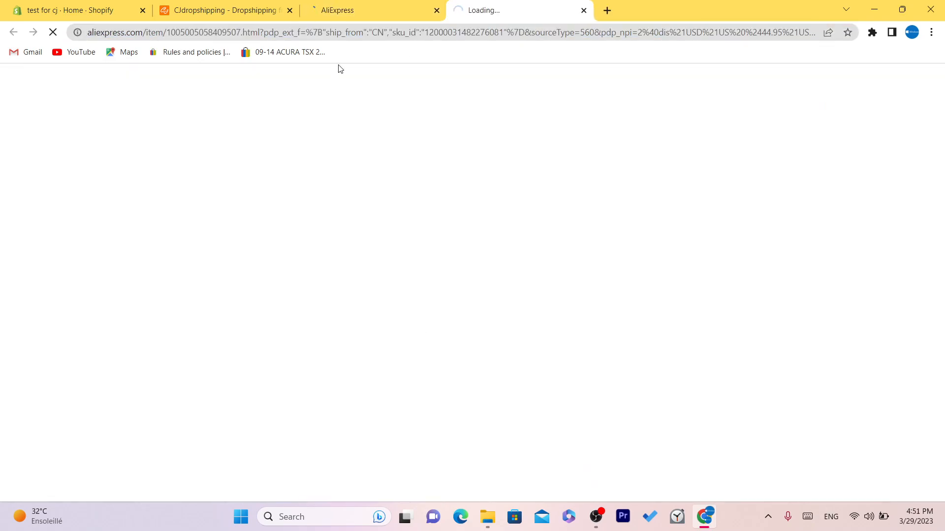
scroll(932, 115, "down", 5)
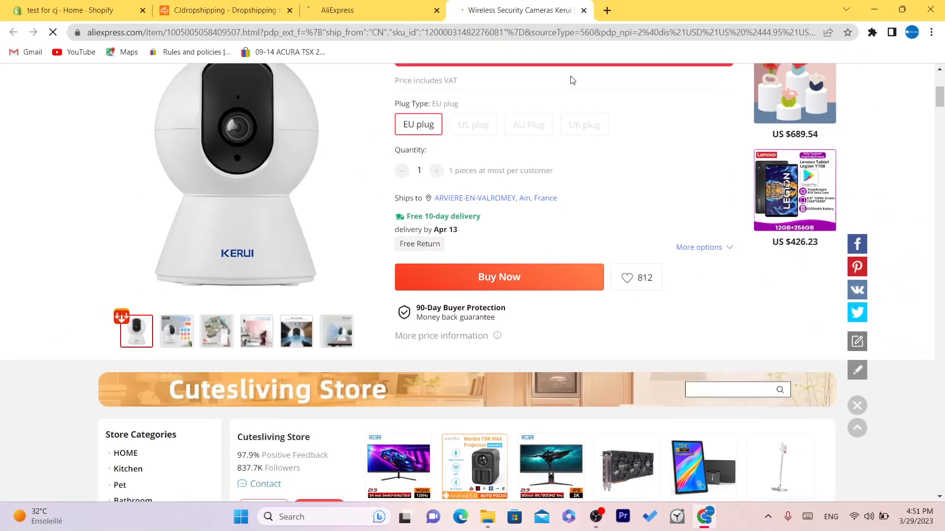
left_click(583, 11)
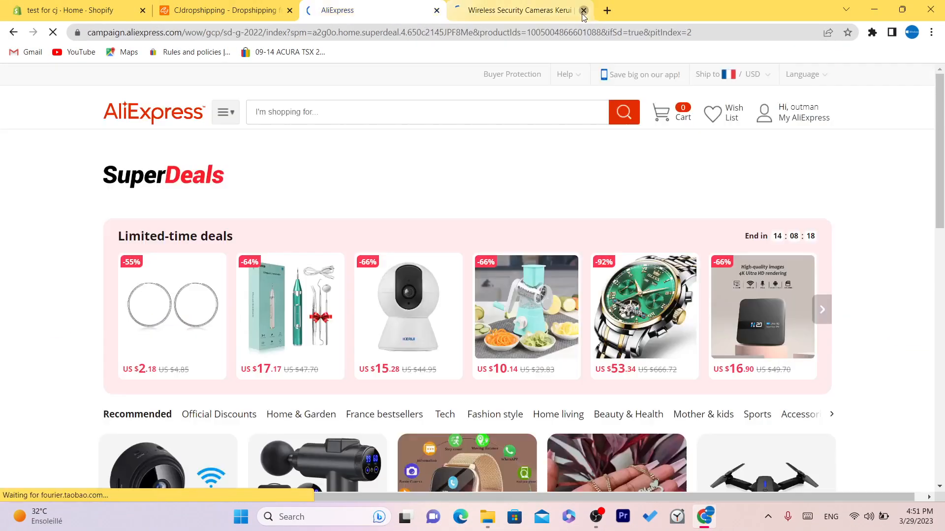
left_click(436, 10)
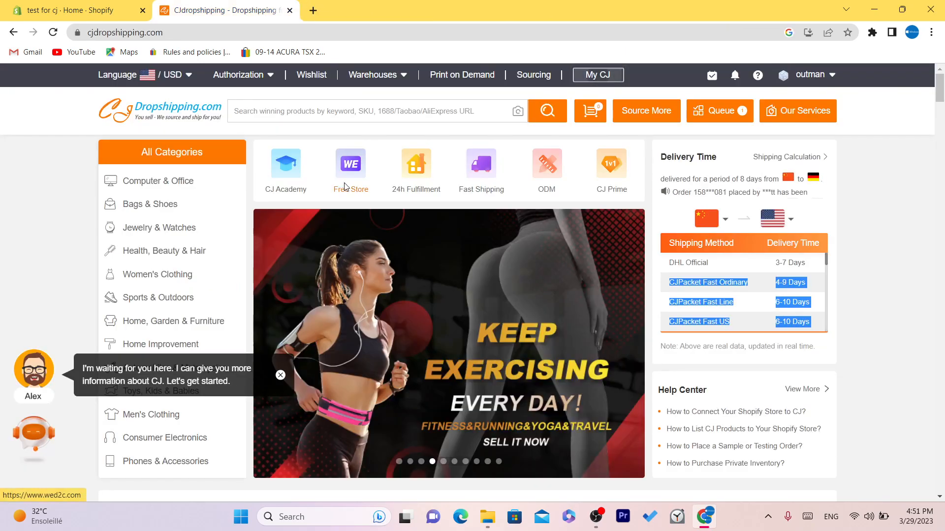
- Examine the CJdropshipping home page's product sections, print-on-demand offers and supported sales platforms
mouse_move(831, 82)
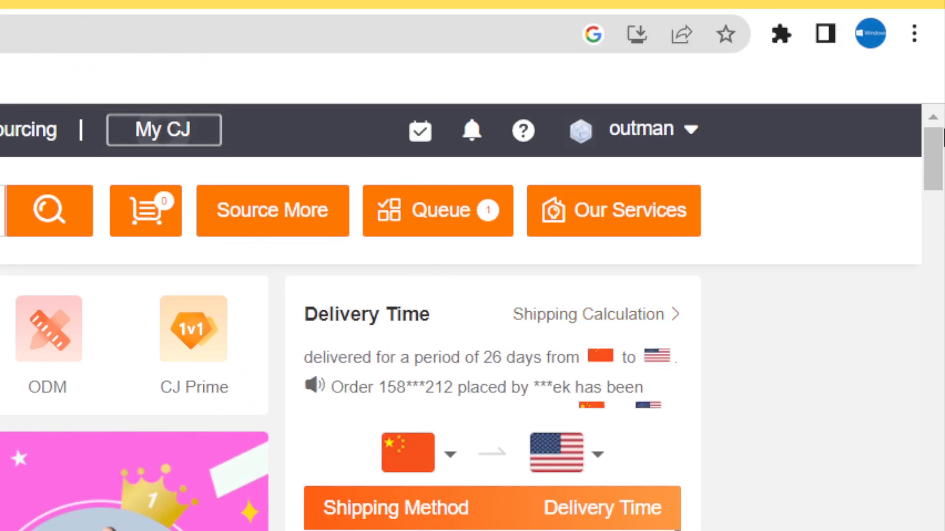
scroll(942, 160, "down", 3)
scroll(942, 160, "down", 10)
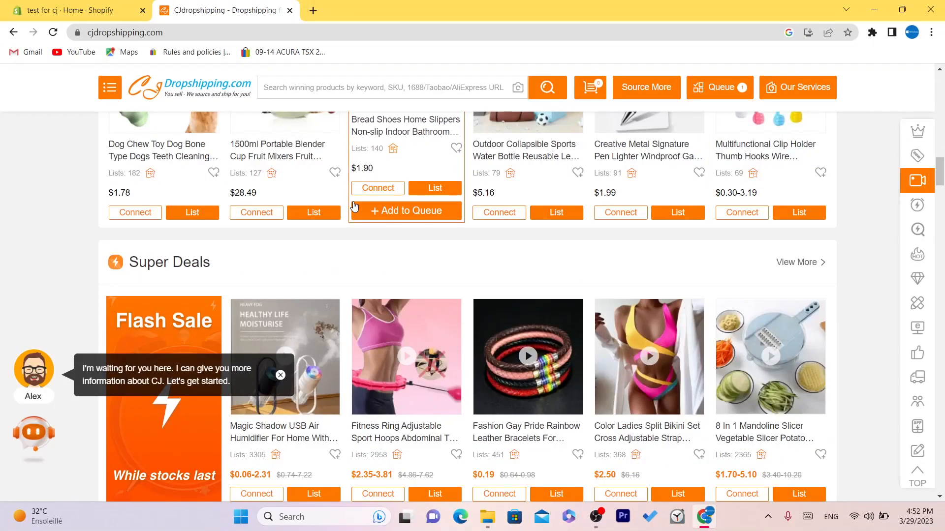
scroll(942, 168, "up", 1)
left_click_drag(942, 180, 943, 258)
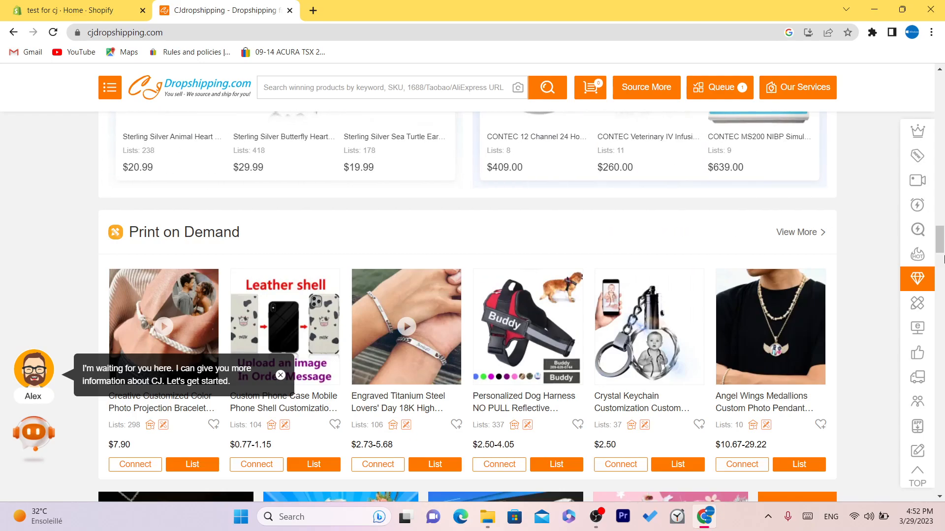
left_click_drag(944, 256, 944, 277)
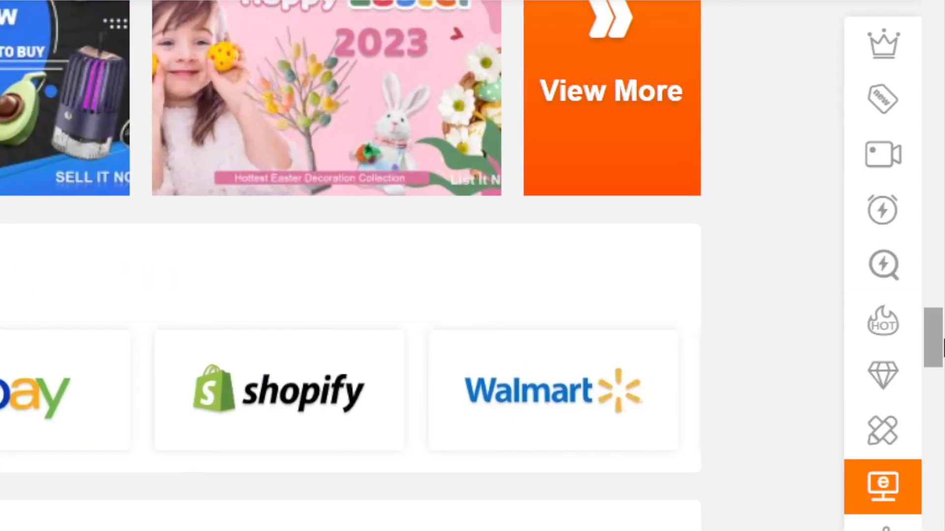
left_click_drag(943, 340, 943, 85)
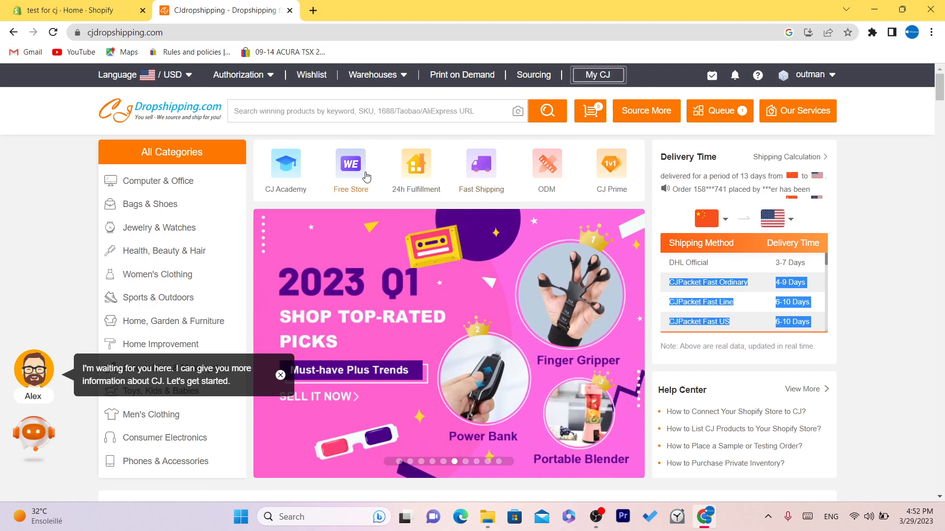
left_click(2, 246)
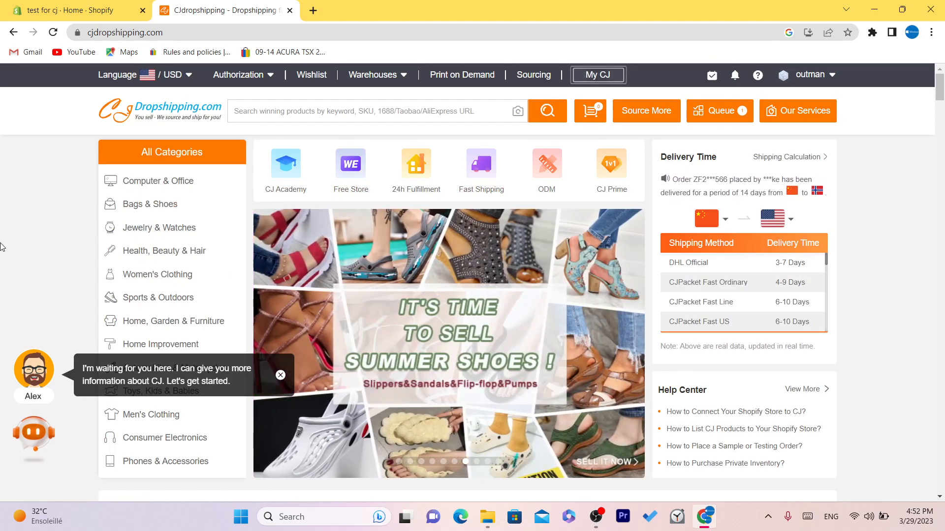
- View the Shopify admin home of the "test for cj" store and return to the CJdropshipping site
left_click(70, 3)
left_click(197, 4)
left_click(63, 4)
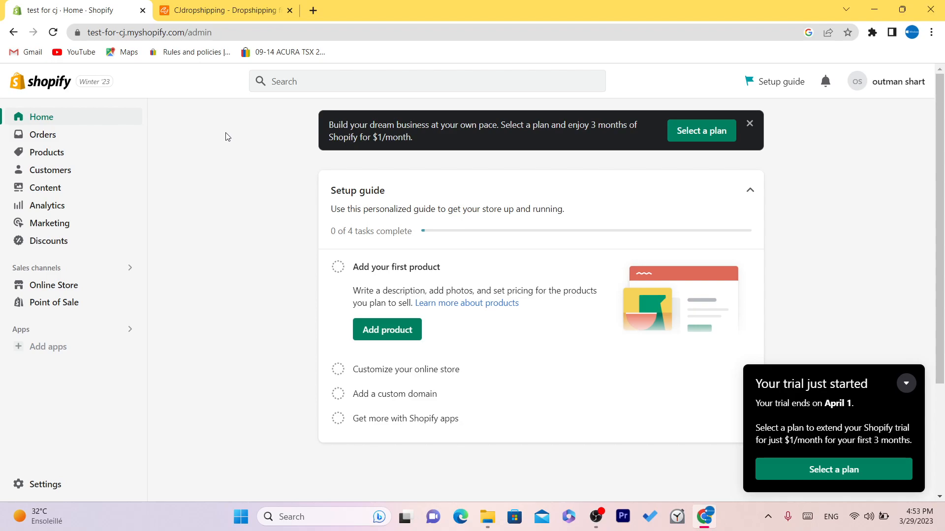
left_click(204, 5)
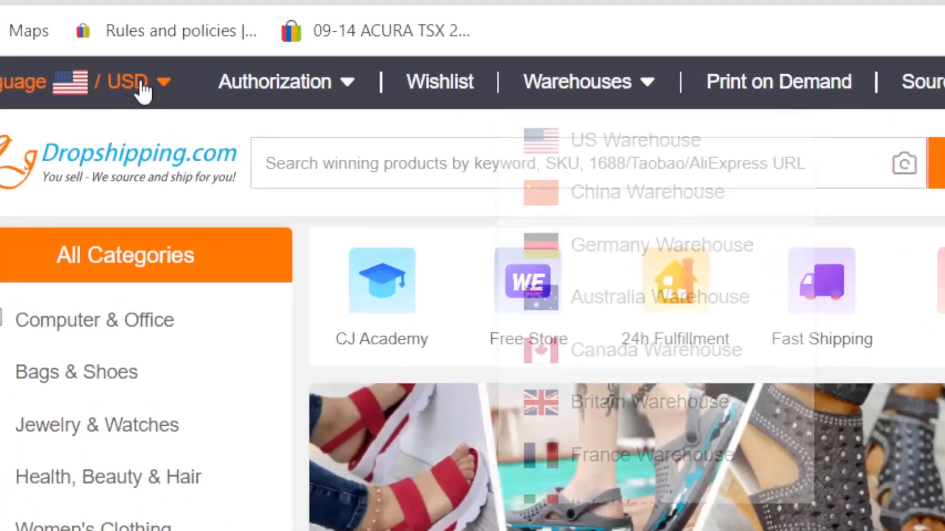
- Open CJdropshipping's Shopify store authorization, dismiss the assistant's greeting, and start adding a store
mouse_move(242, 76)
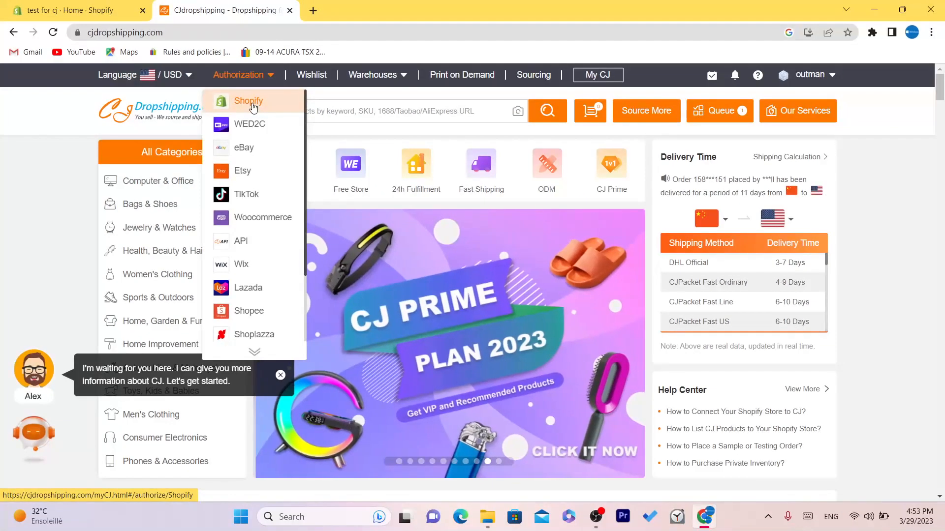
left_click(249, 104)
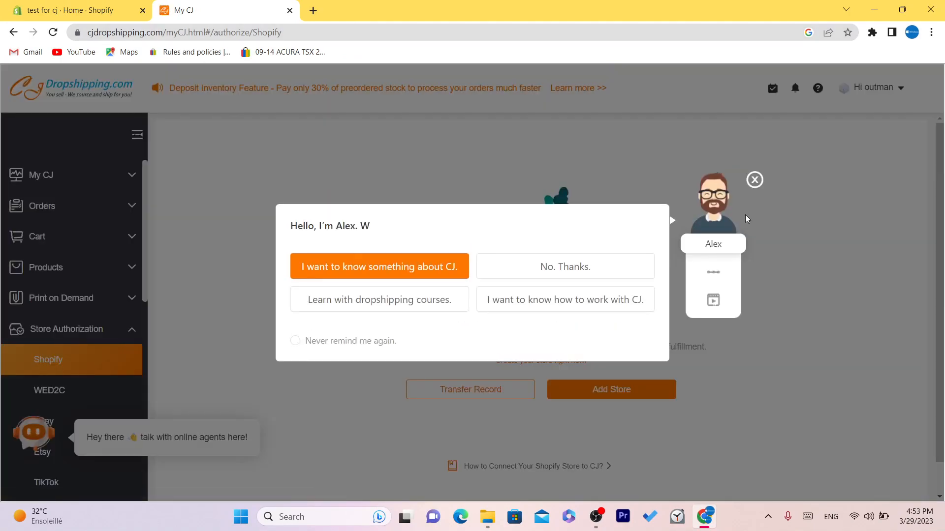
left_click(754, 179)
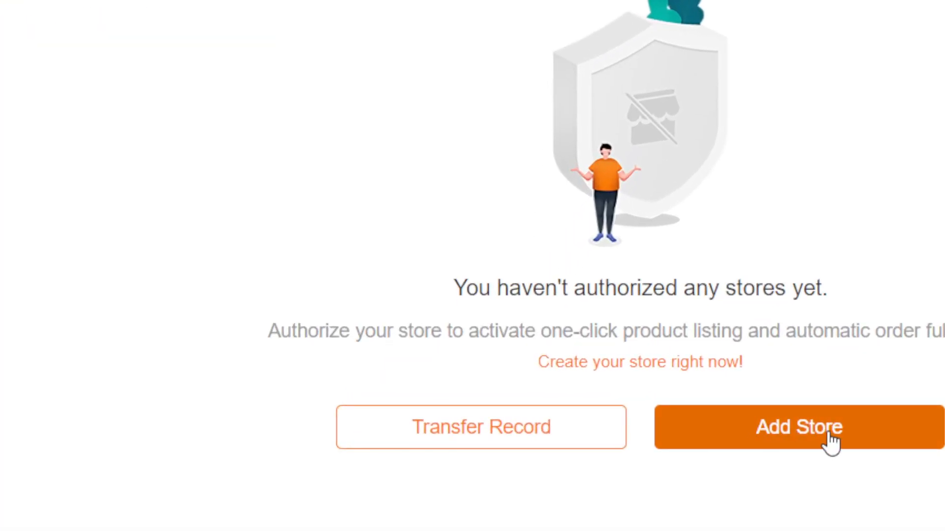
left_click(623, 391)
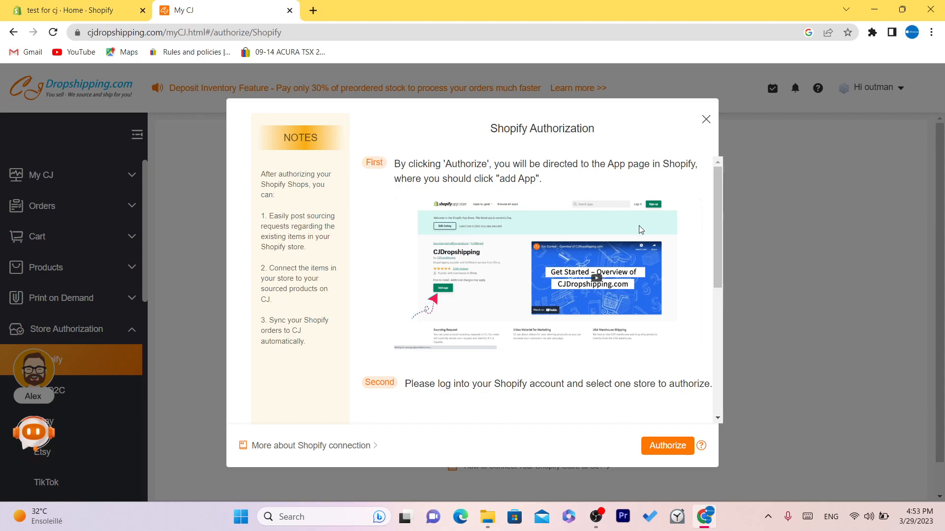
- Copy the store address test-for-cj.myshopify.com from the Shopify store settings and return to the CJ authorization dialog
left_click(69, 9)
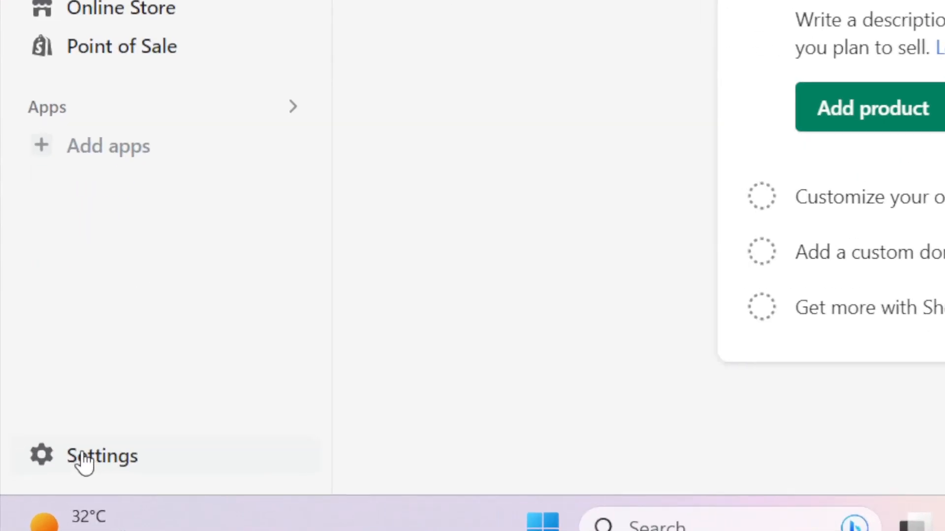
left_click(65, 484)
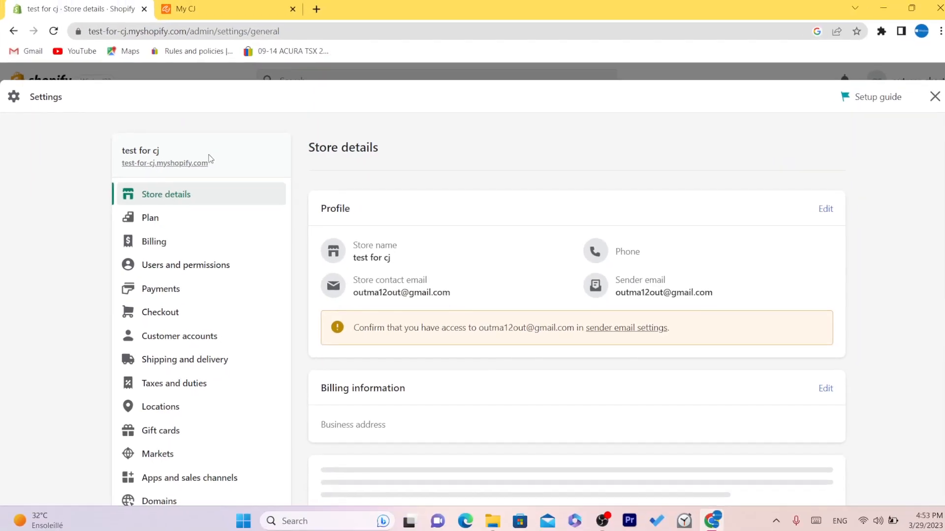
left_click_drag(209, 163, 120, 163)
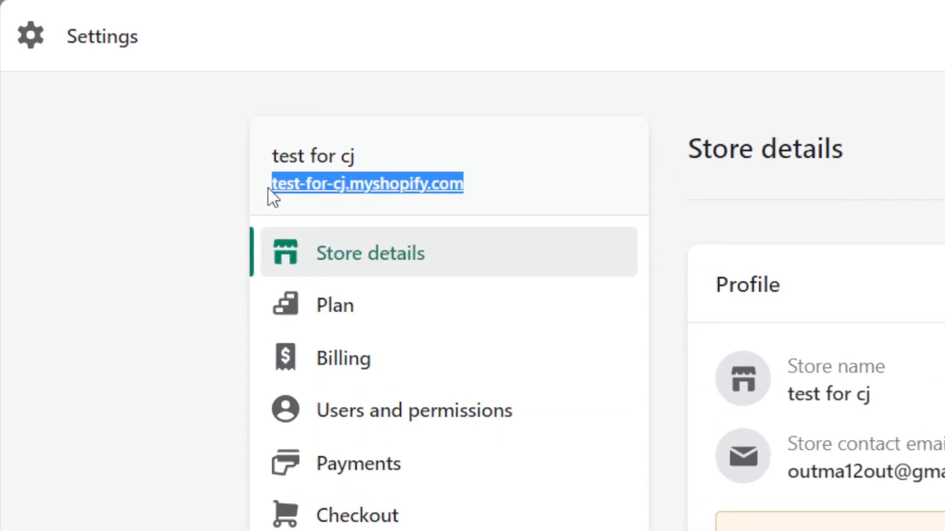
right_click(324, 174)
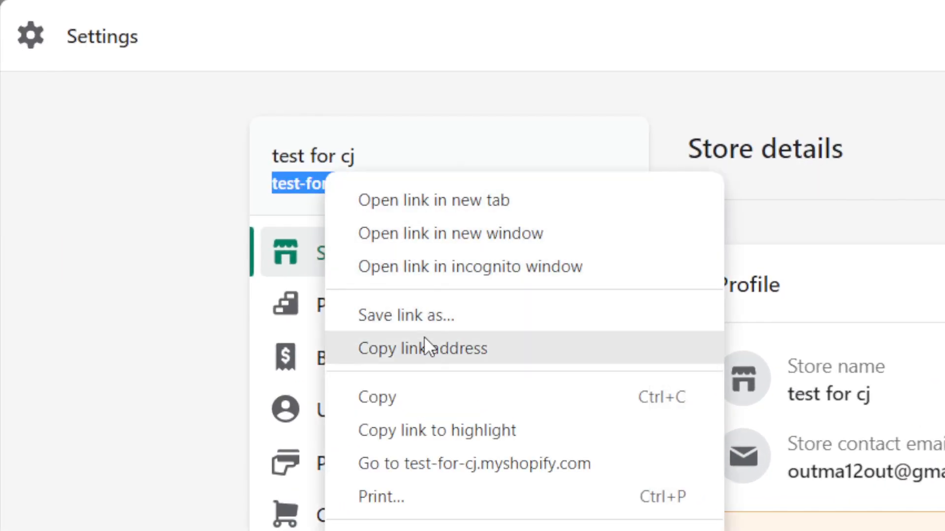
left_click(421, 392)
left_click(421, 392)
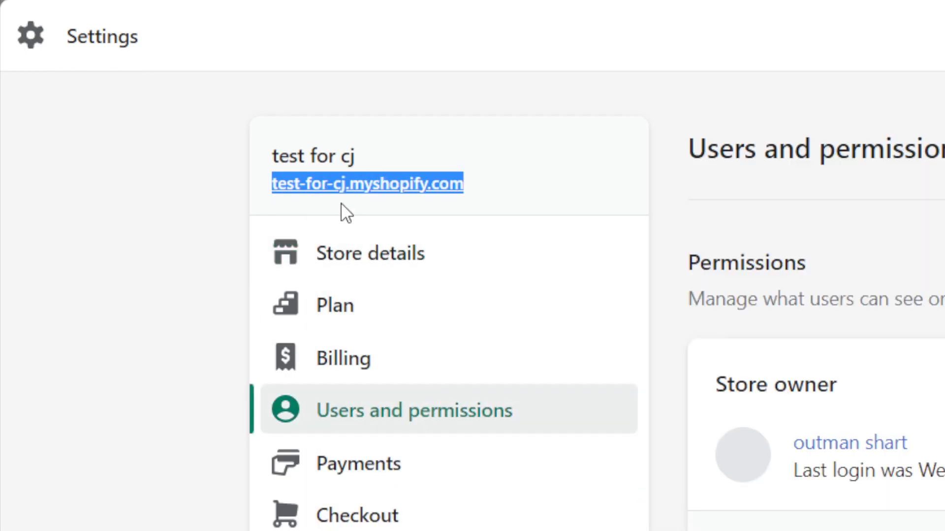
left_click(485, 5)
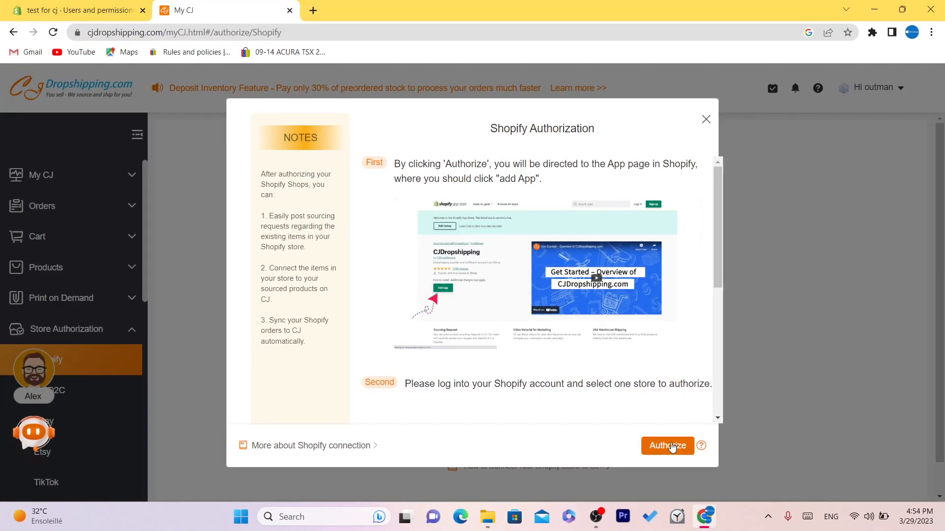
- Authorize the Shopify connection, add the CJdropshipping app from the Shopify App Store, and continue with the existing Shopify account
left_click(672, 446)
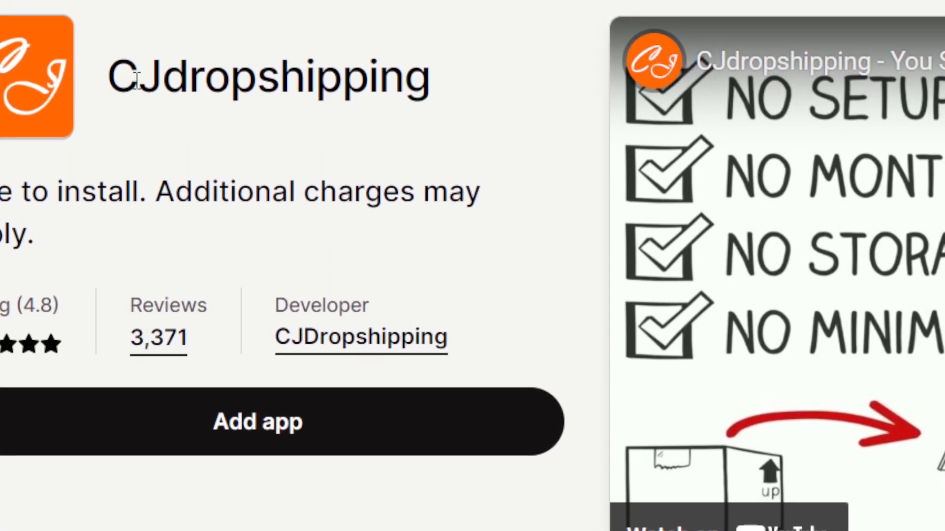
double_click(281, 99)
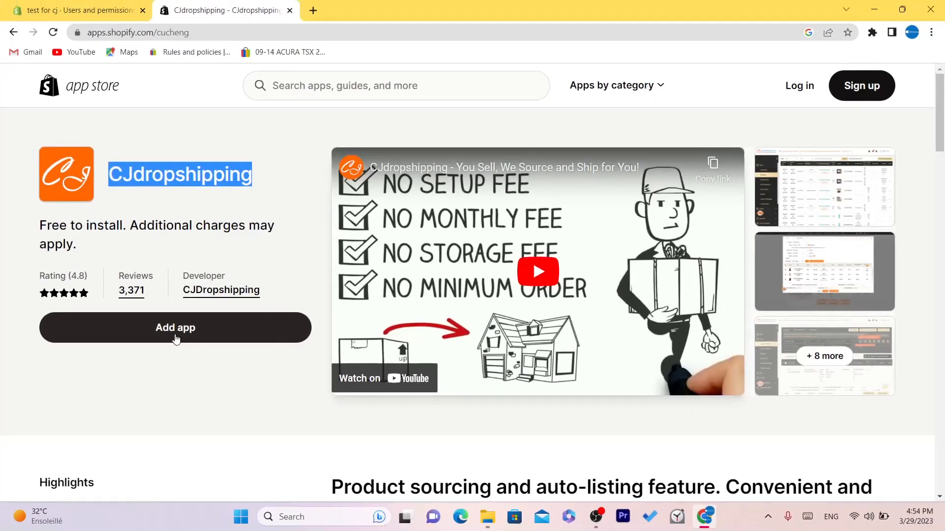
left_click(242, 444)
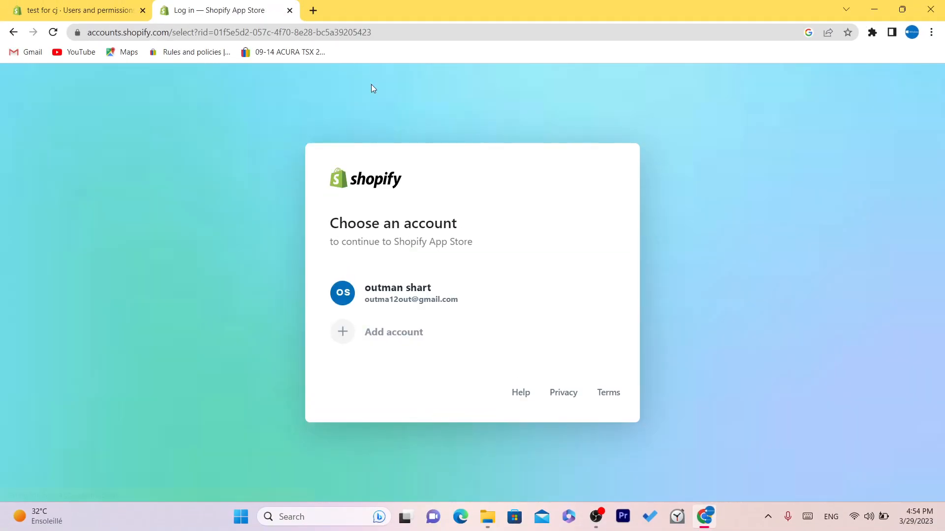
left_click(436, 294)
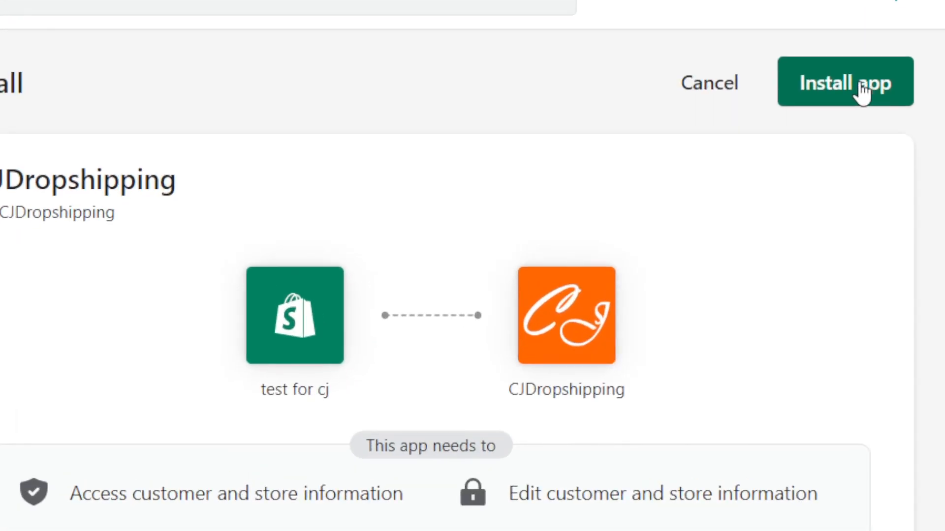
- Install the CJDropshipping app on the store, authorize the existing CJ account with the agreement confirmed, and dismiss the assistant's prompt
left_click(734, 125)
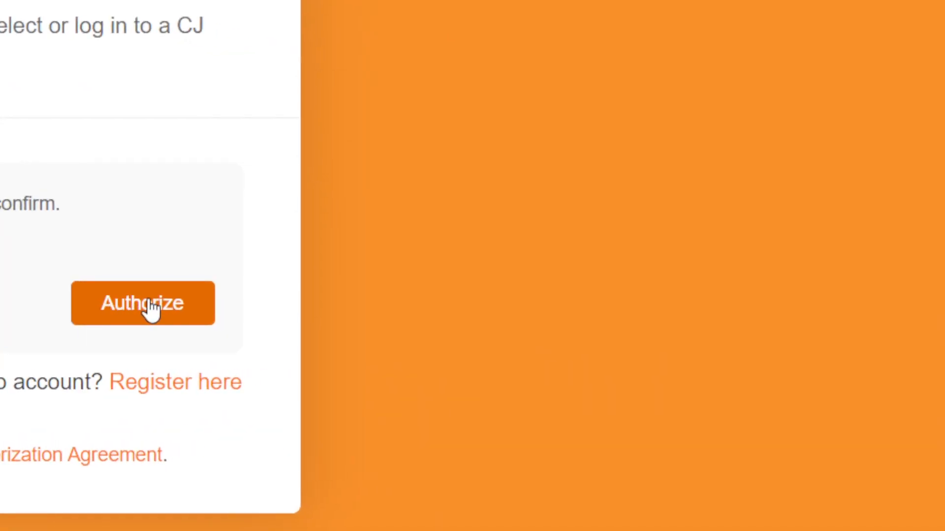
left_click(152, 310)
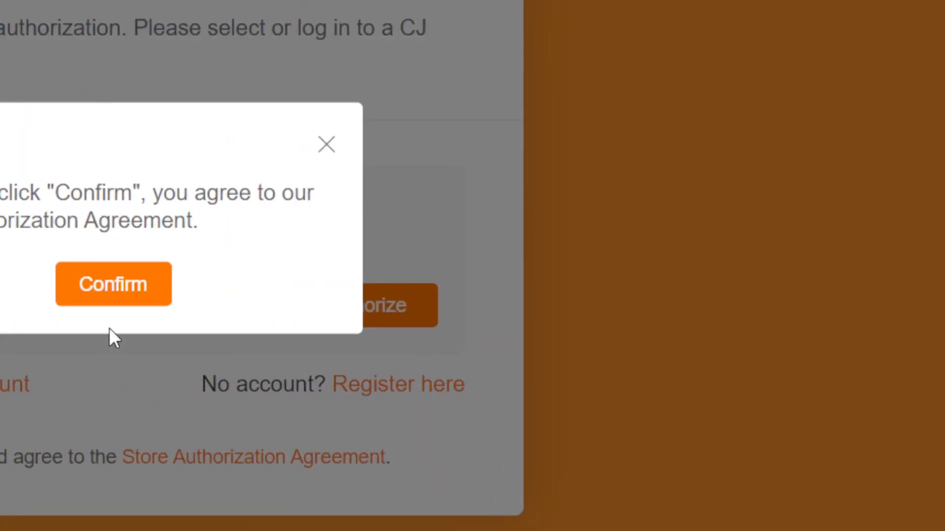
left_click(105, 287)
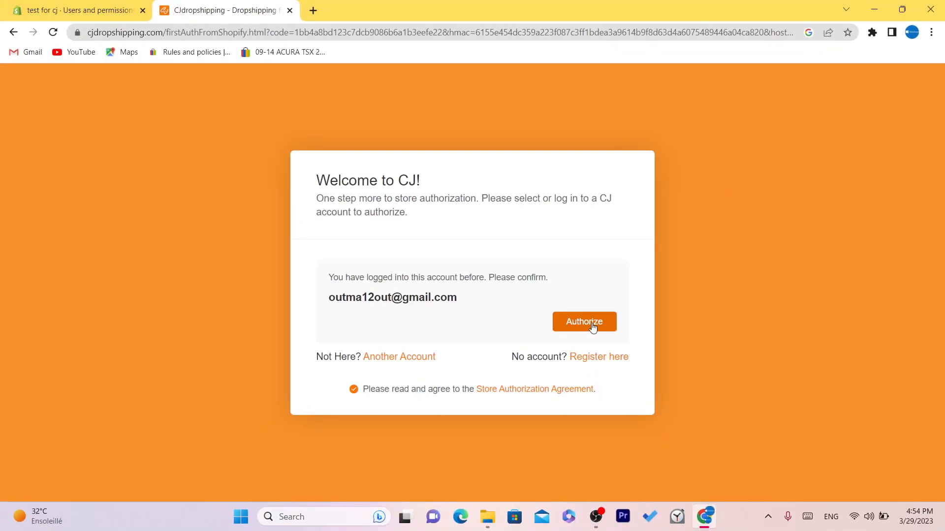
left_click(595, 324)
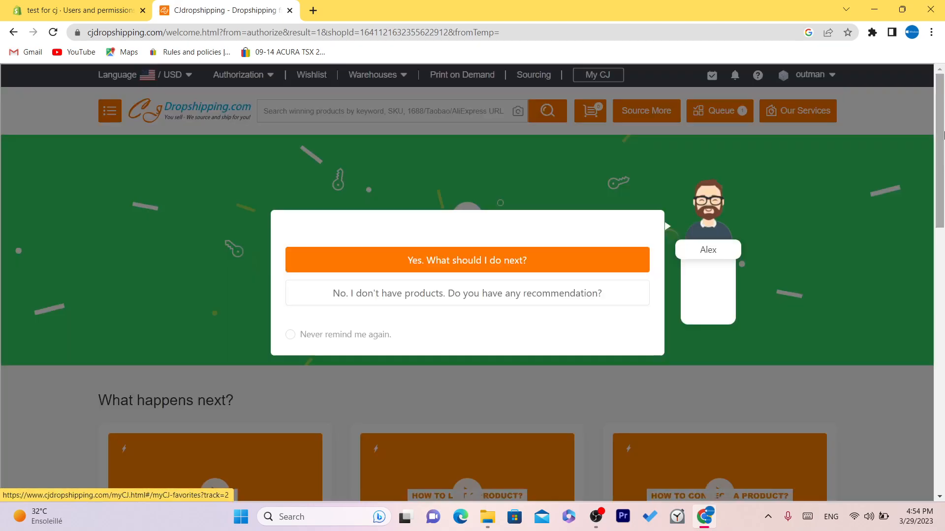
left_click_drag(943, 135, 944, 151)
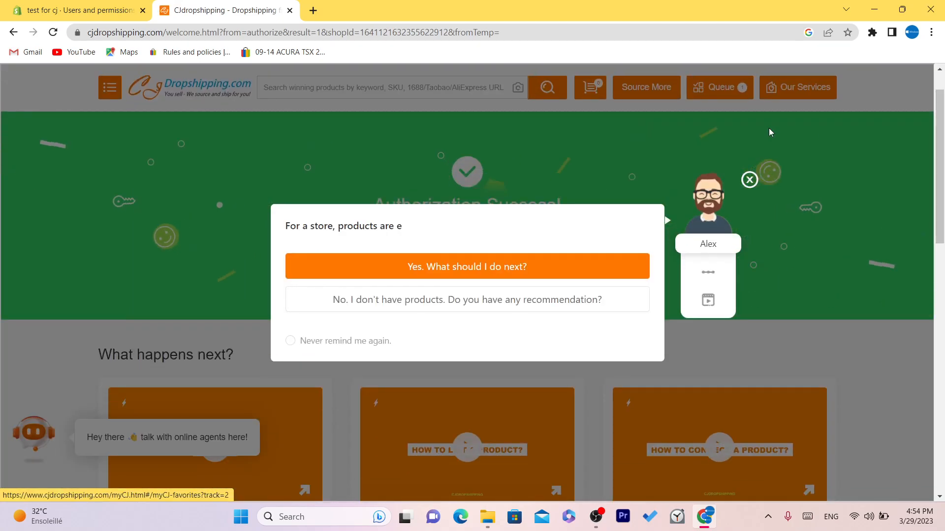
left_click(749, 179)
- Examine the store authorization result message and the "What happens next?" options below it
left_click_drag(339, 187, 563, 194)
double_click(306, 225)
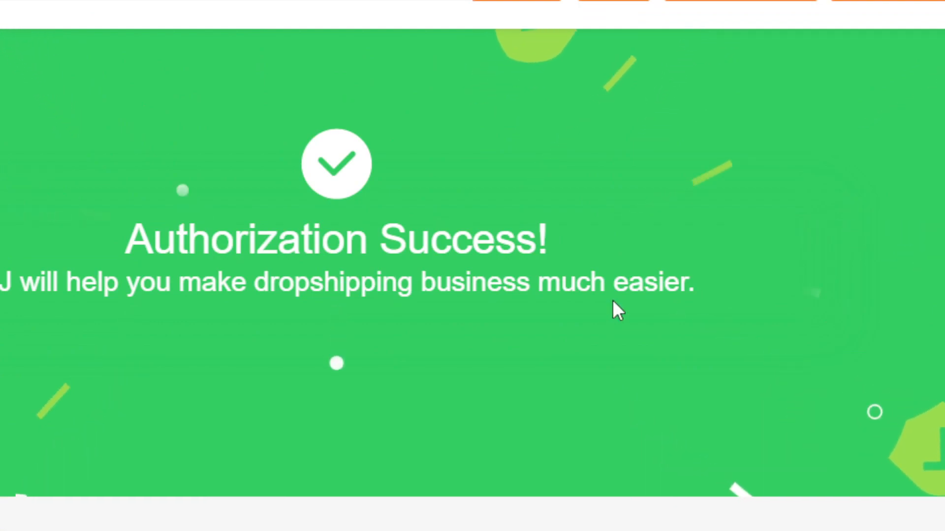
scroll(923, 78, "down", 3)
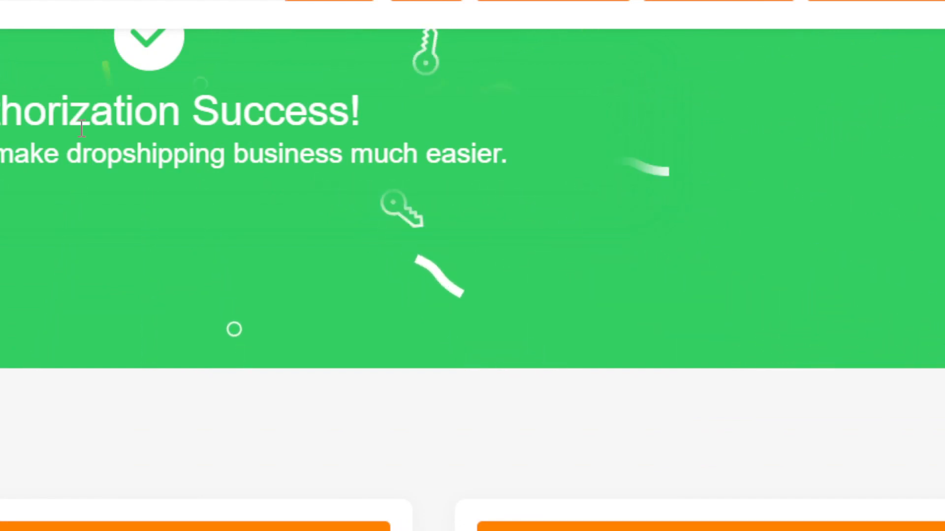
left_click_drag(528, 131, 842, 141)
left_click(941, 179)
left_click_drag(943, 99, 929, 89)
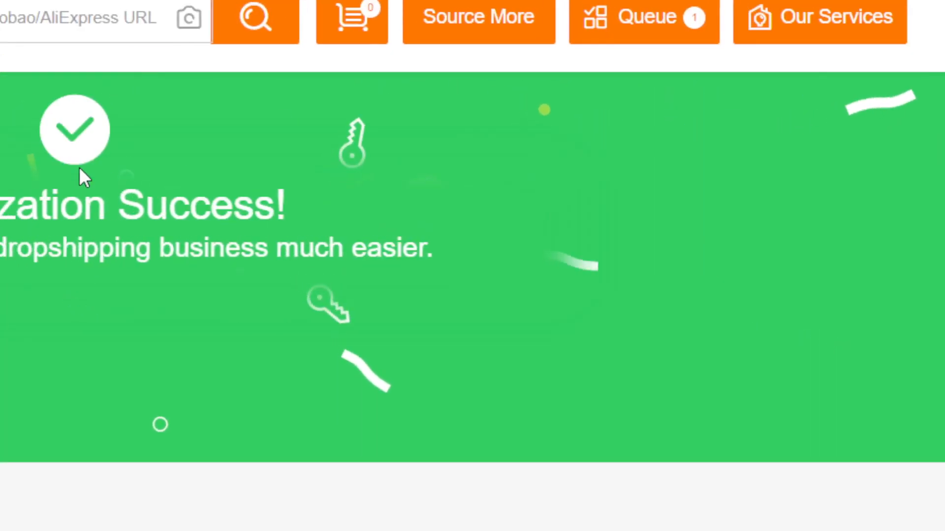
left_click_drag(81, 182, 508, 248)
left_click(713, 288)
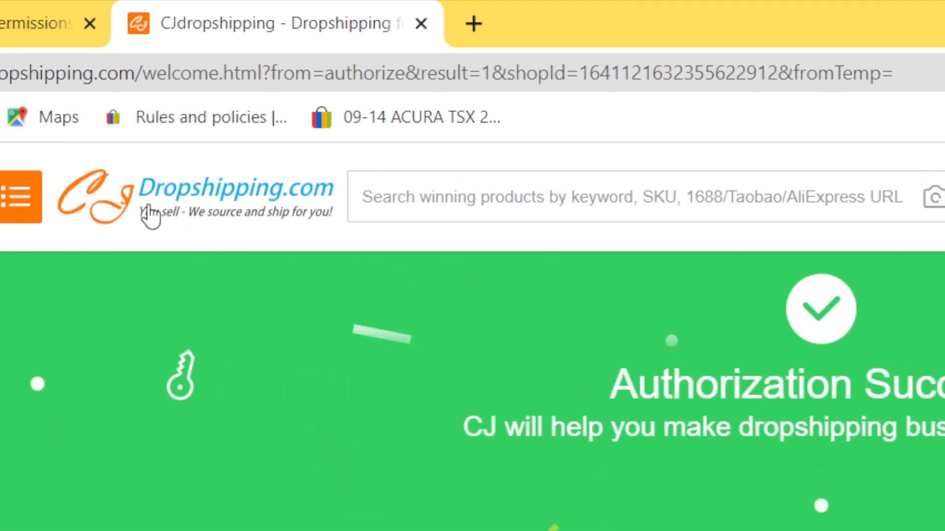
left_click_drag(563, 352, 864, 401)
left_click(865, 447)
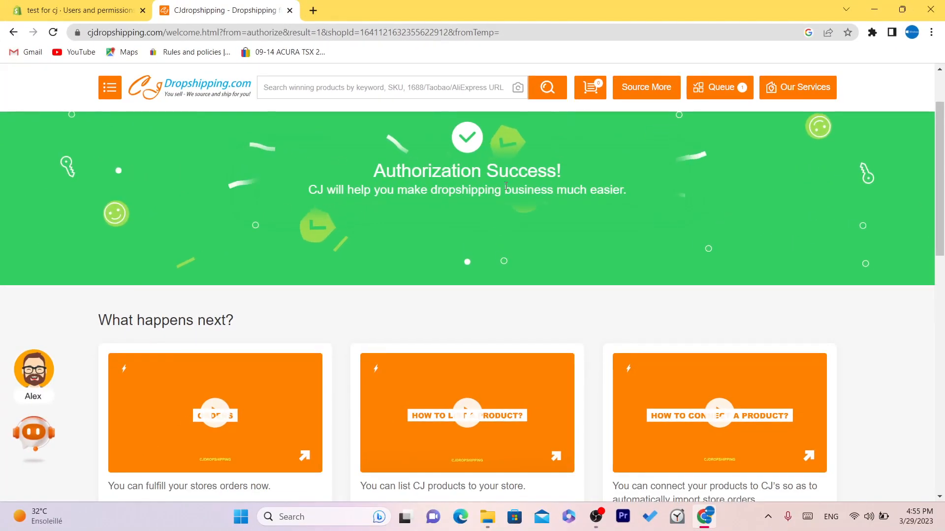
left_click_drag(370, 178, 628, 193)
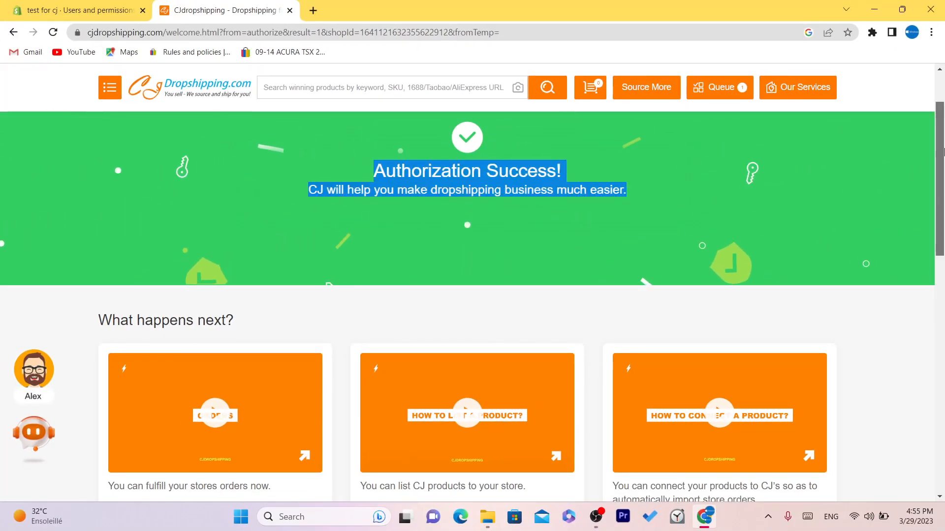
left_click_drag(938, 126, 938, 99)
scroll(504, 189, "down", 5)
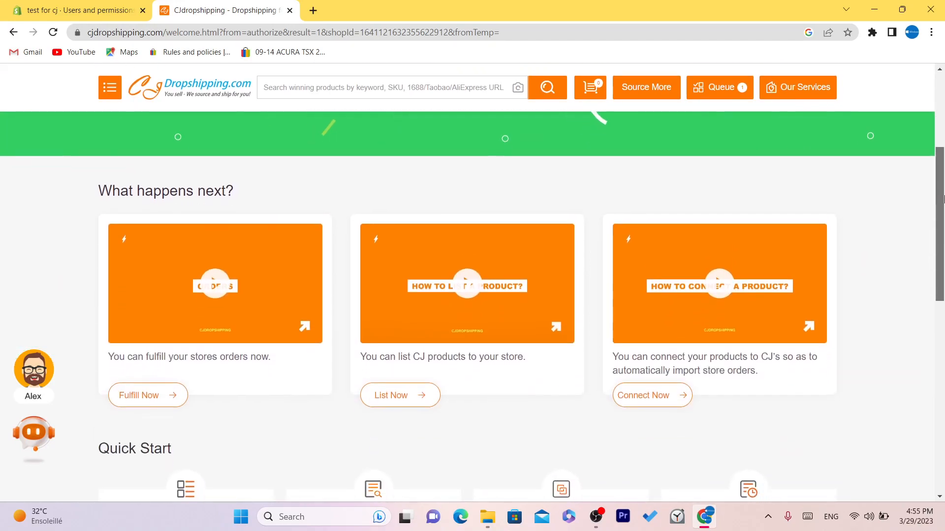
left_click_drag(936, 161, 936, 107)
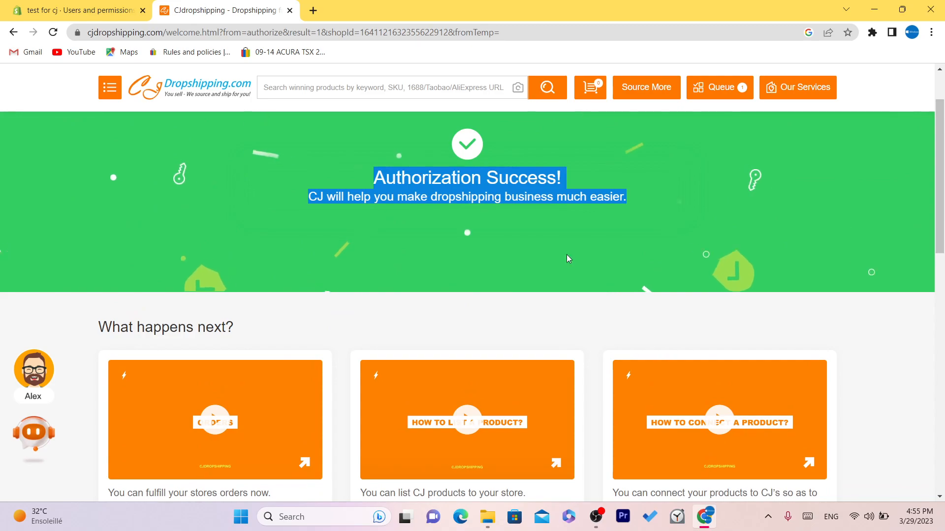
- Follow the option to list CJ products, dismiss the assistant's greeting, and browse the Trending Products
scroll(555, 248, "down", 5)
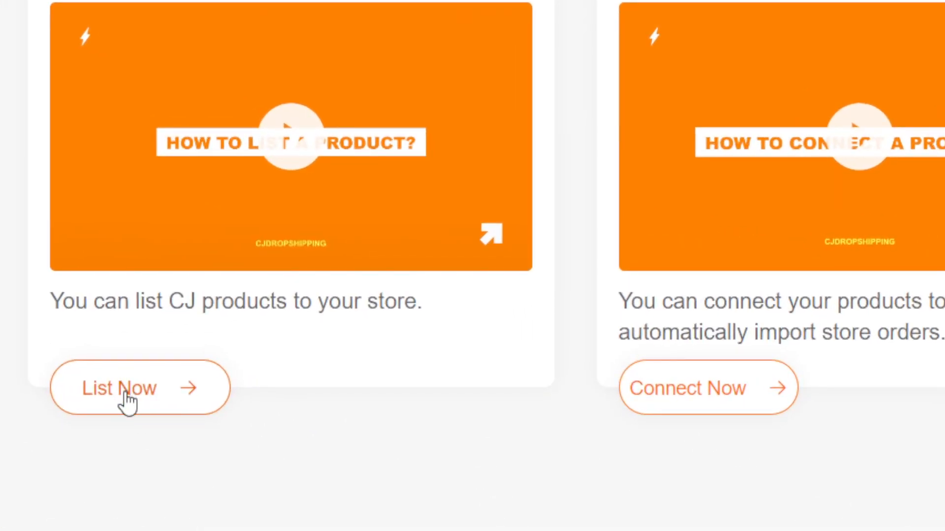
left_click(125, 396)
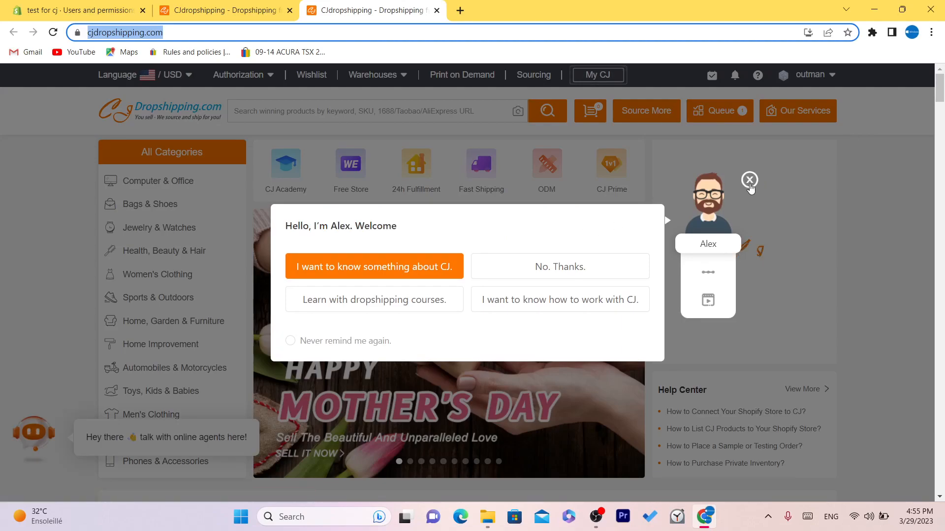
left_click(748, 180)
scroll(941, 134, "down", 12)
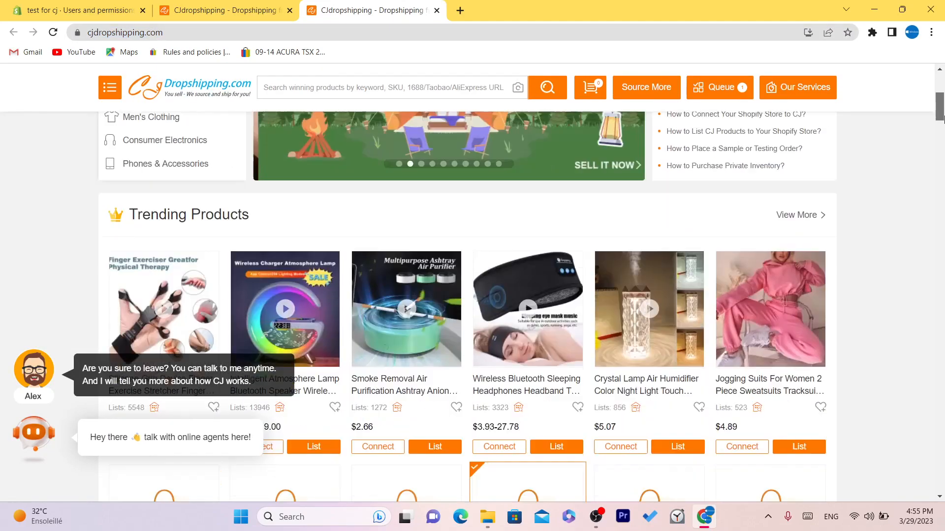
scroll(941, 134, "up", 12)
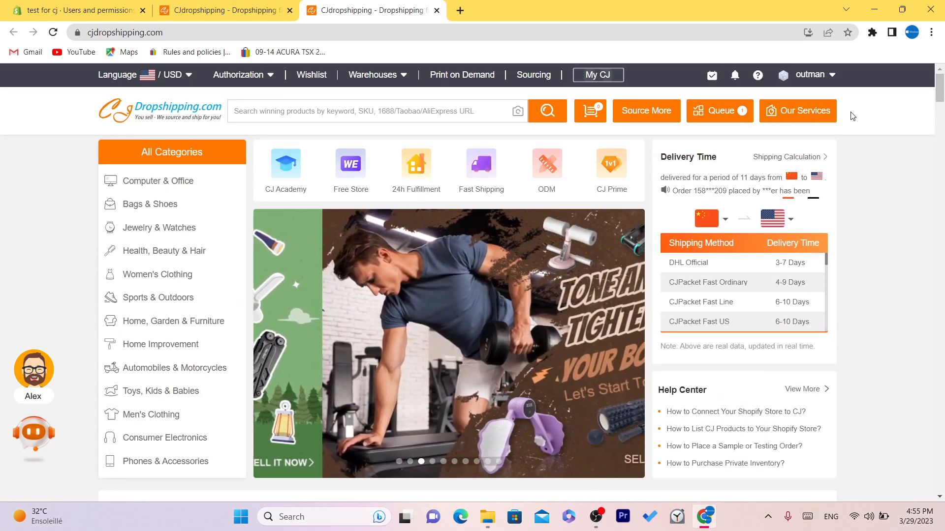
scroll(306, 116, "down", 1)
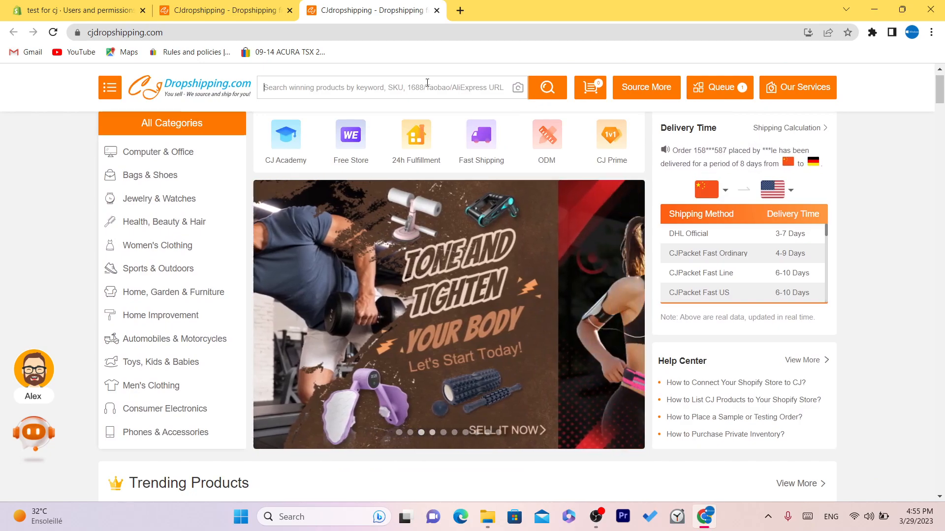
left_click_drag(942, 97, 943, 129)
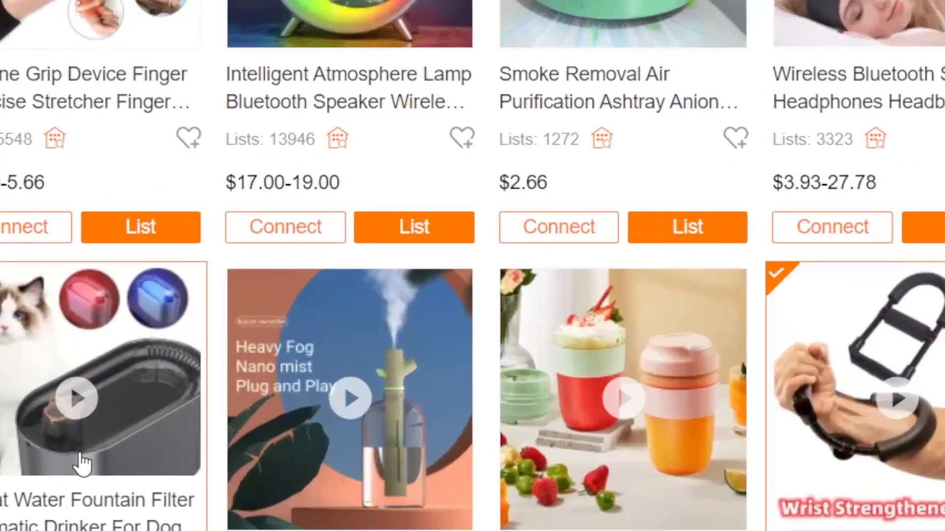
- Open the 3L Cat Water Fountain product page, view its store listing options, and close them without listing
left_click(83, 463)
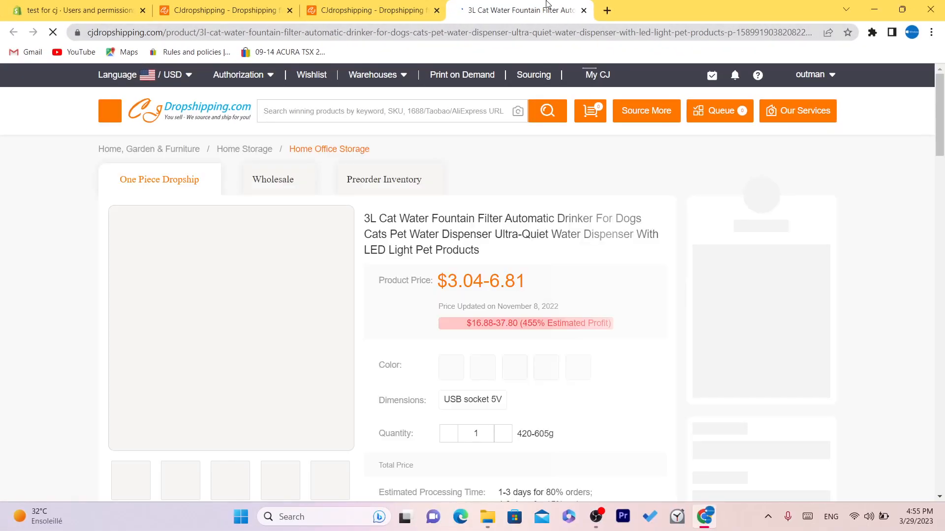
left_click_drag(942, 103, 943, 163)
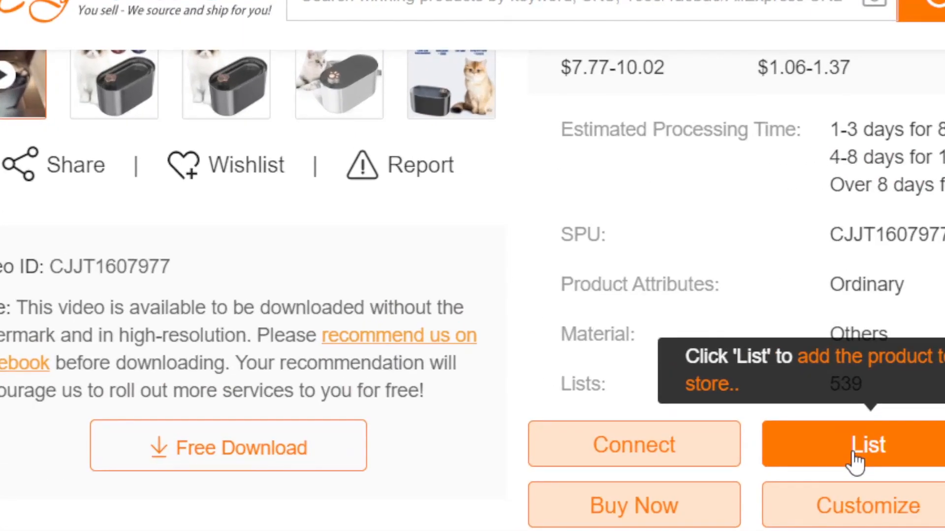
left_click(855, 462)
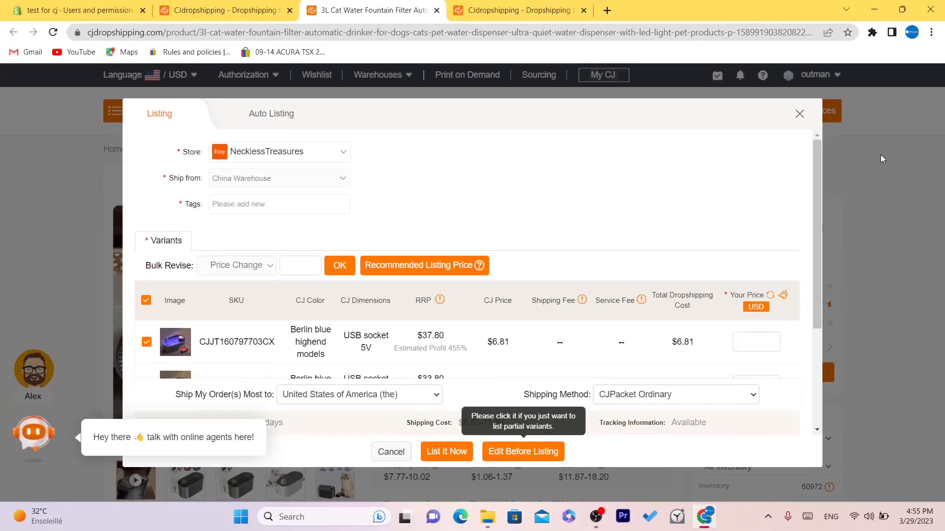
left_click(799, 118)
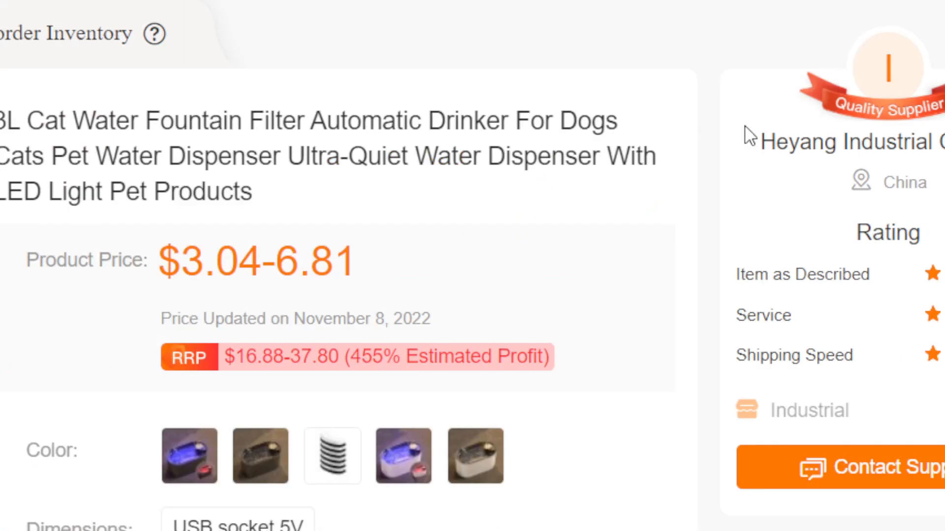
- Open the product connection page for the 3L Cat Water Fountain and dismiss the assistant's greeting
left_click_drag(932, 111, 932, 250)
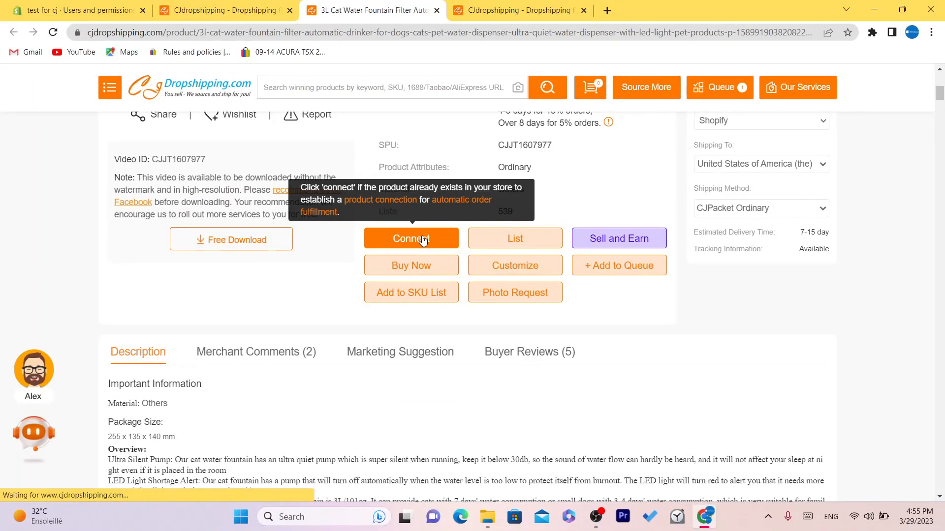
left_click(423, 240)
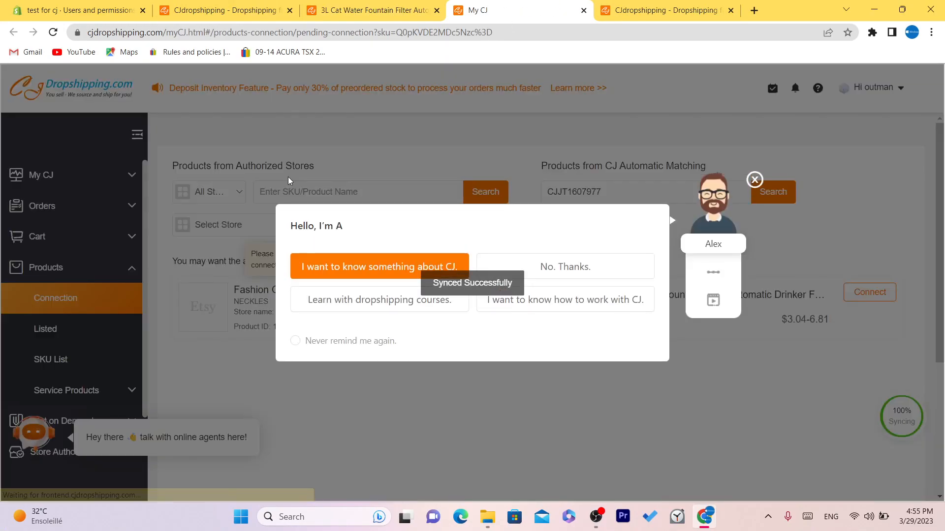
left_click(755, 180)
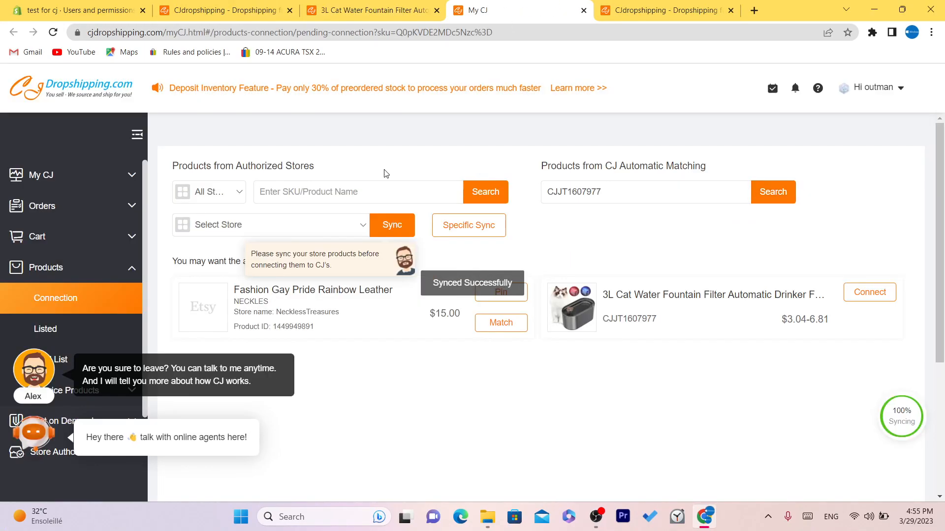
- Filter the authorized store products to test-for-cj and sync that store's products with CJ
left_click(223, 191)
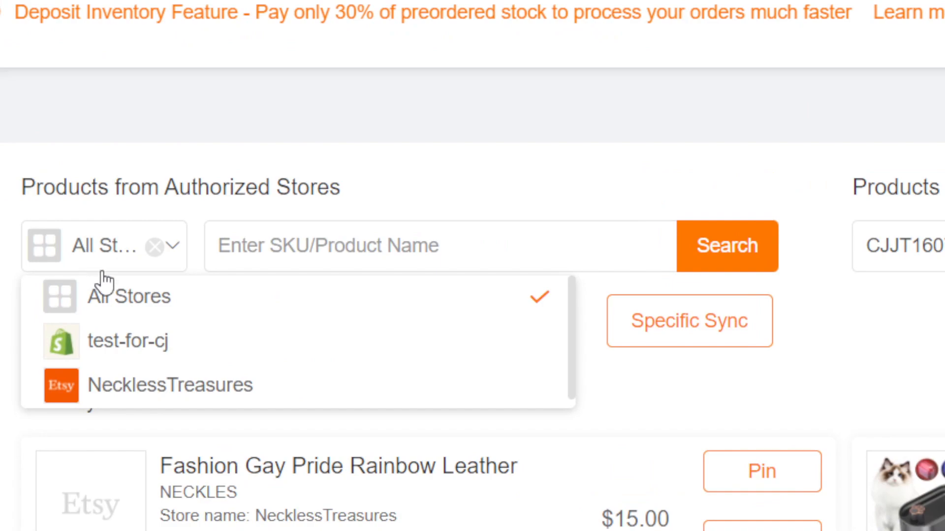
left_click(131, 355)
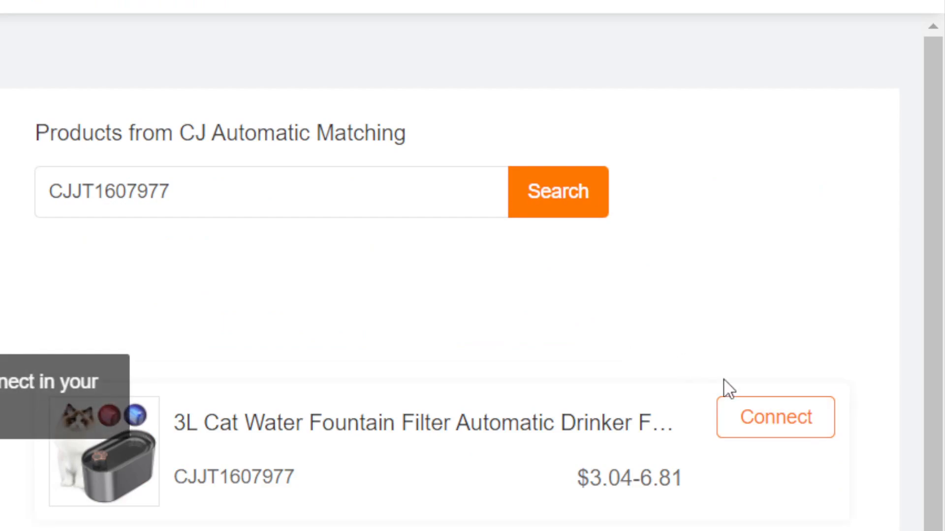
left_click(79, 268)
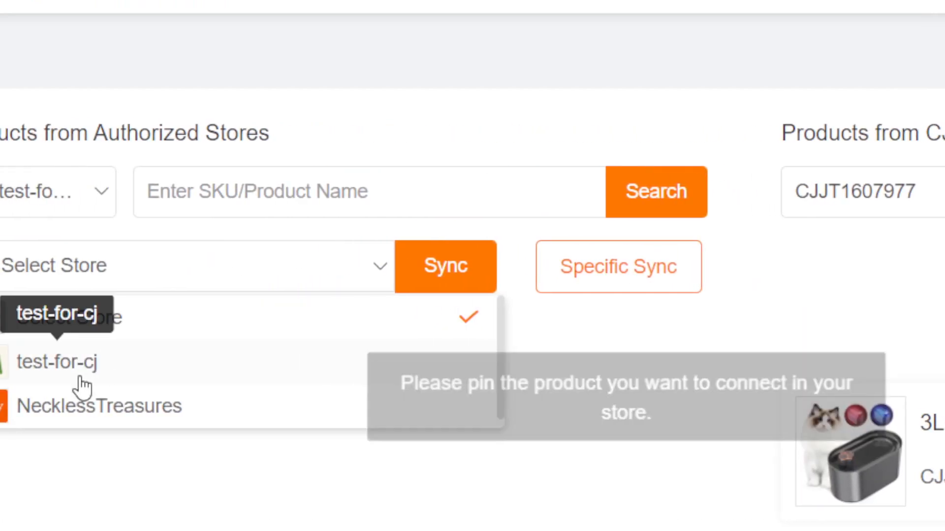
left_click(79, 383)
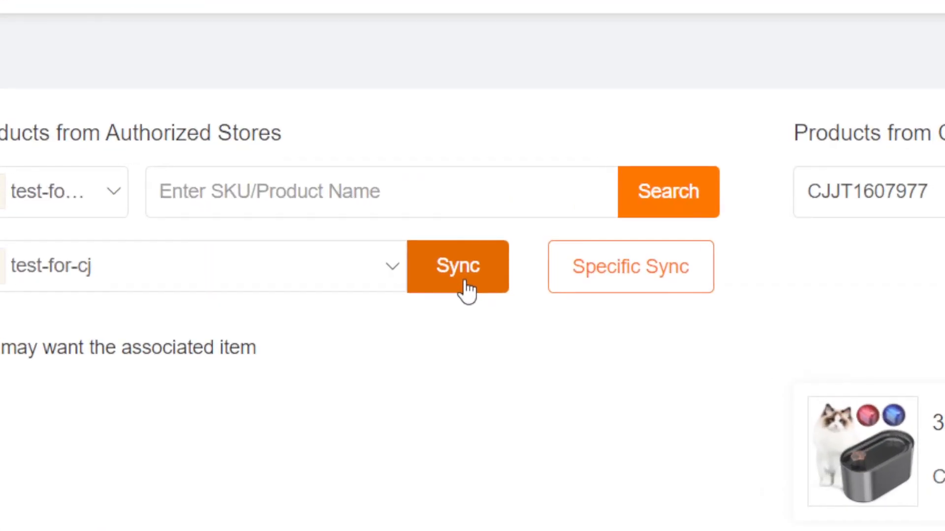
left_click(396, 231)
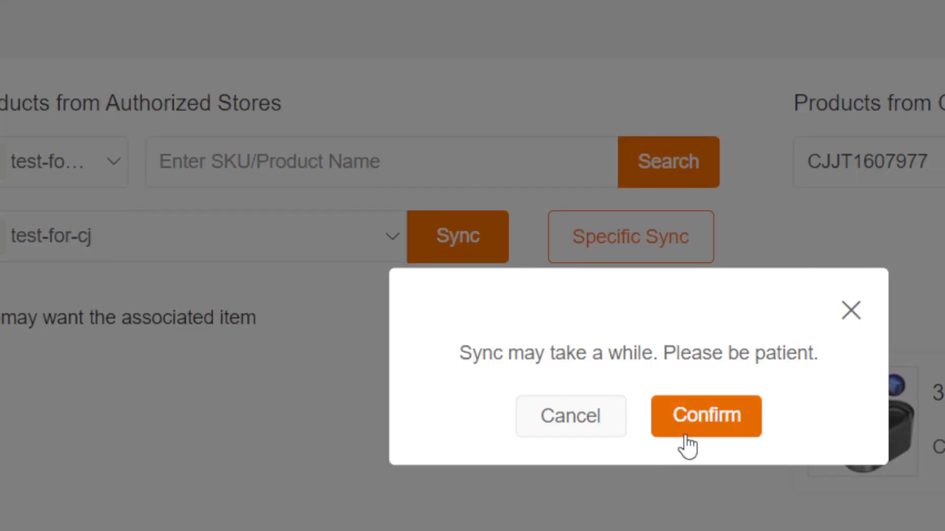
left_click(686, 435)
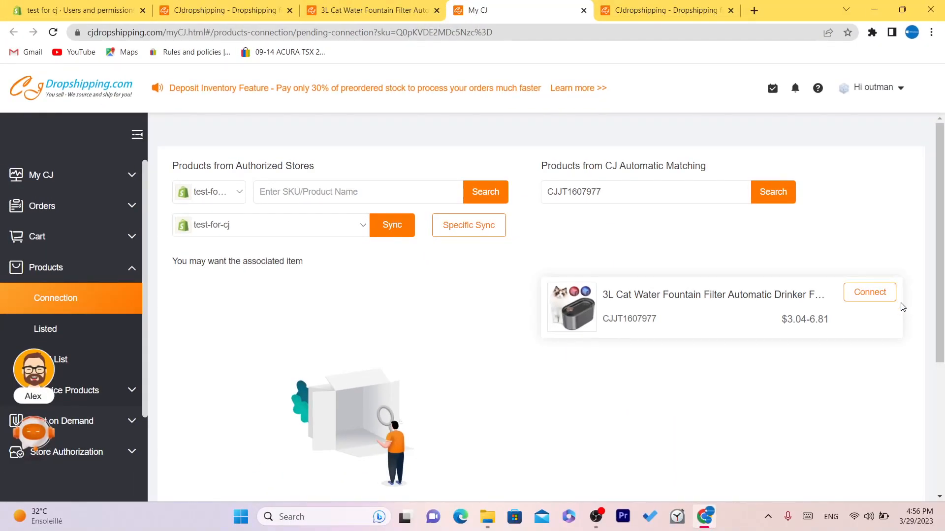
- Try to connect the 3L Cat Water Fountain from the CJ matches, then check its product page and return
left_click(885, 299)
left_click(422, 3)
left_click(529, 3)
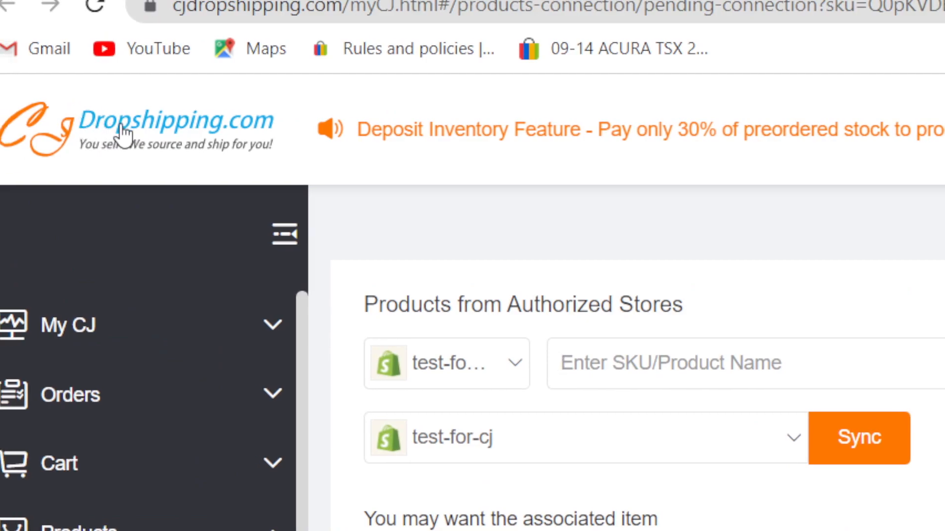
- Return to the CJ home page, dismiss the assistant's greeting, and open the transparent Wireless Bluetooth Headset product page
left_click(123, 133)
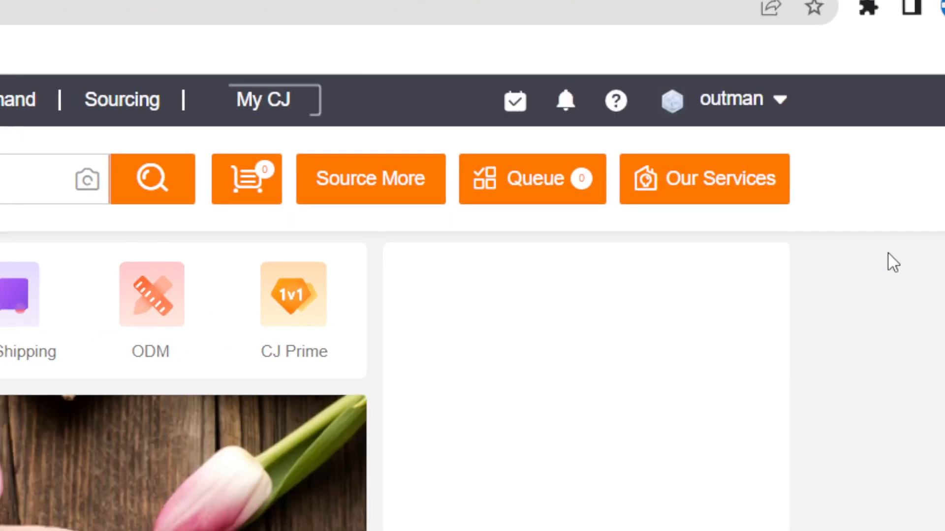
left_click_drag(942, 100, 944, 140)
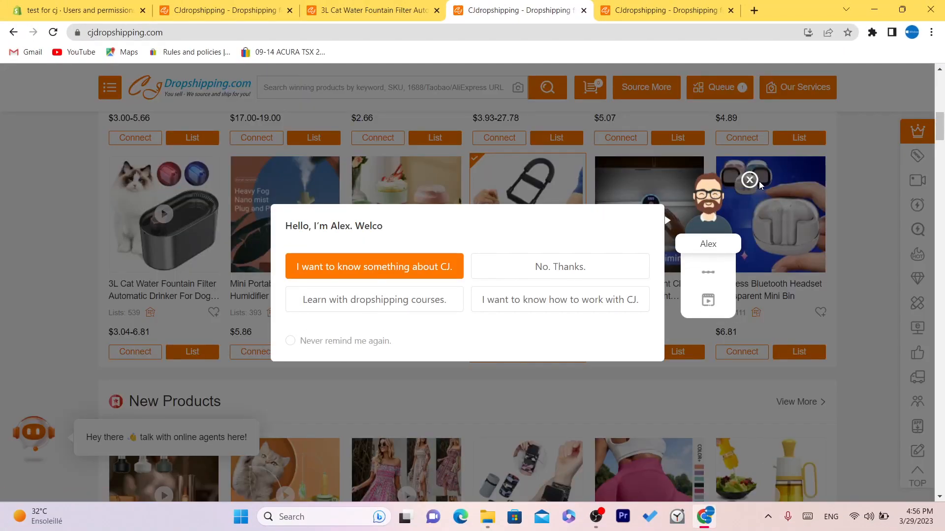
left_click(756, 180)
left_click(759, 182)
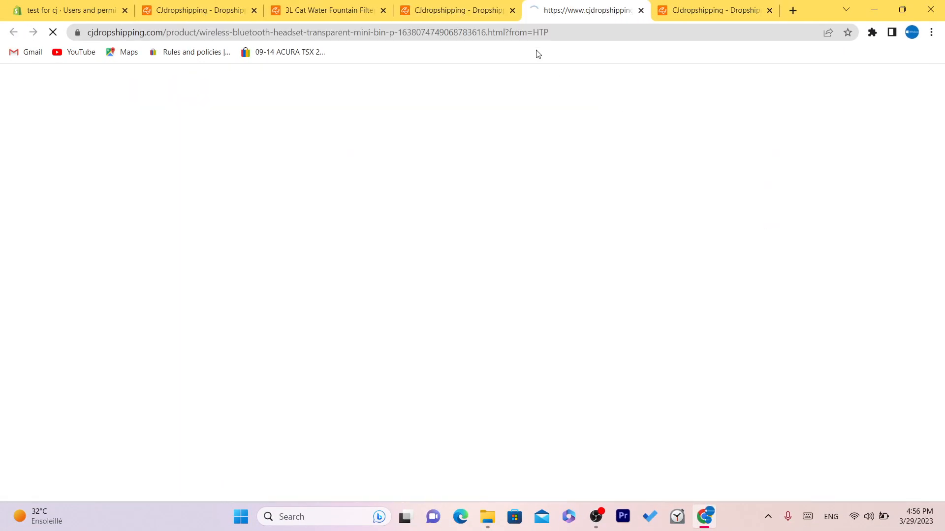
- Start listing the Wireless Bluetooth Headset and select test-for-cj as the store
scroll(494, 214, "down", 5)
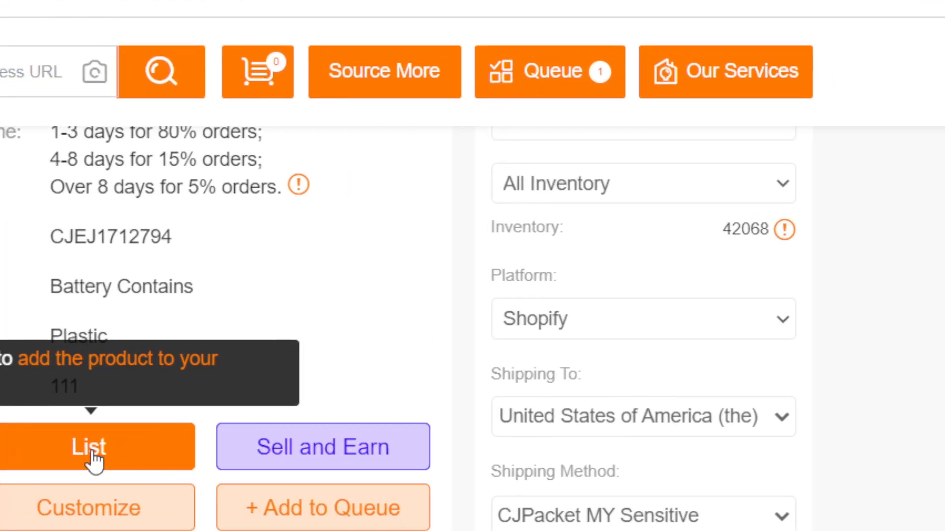
left_click(516, 244)
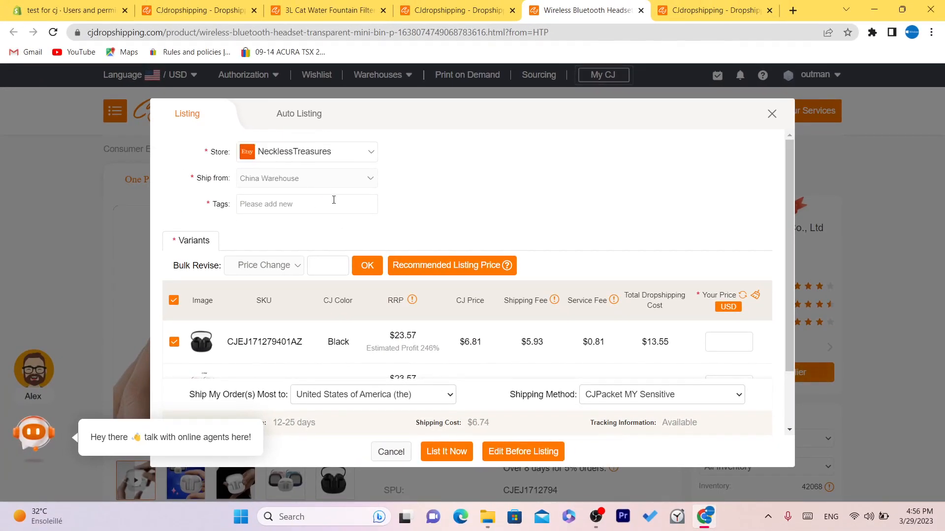
left_click(289, 154)
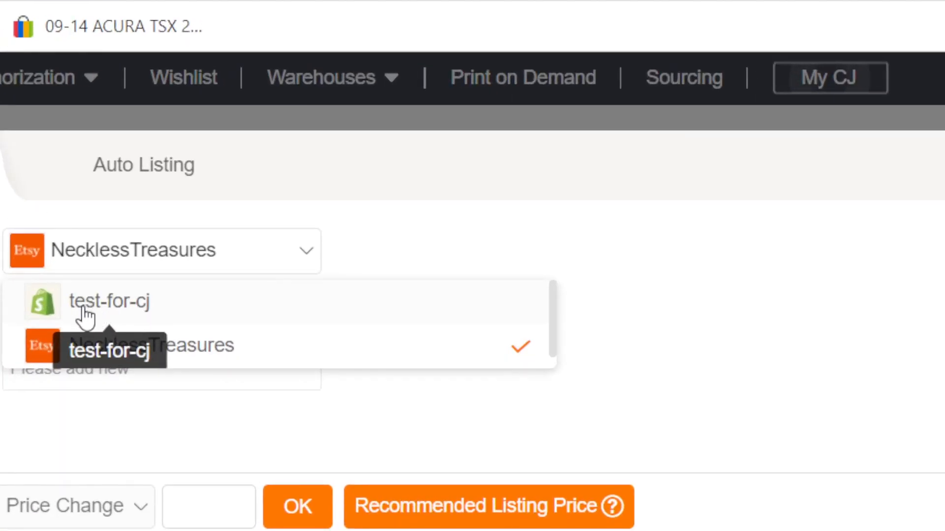
left_click(83, 310)
double_click(82, 253)
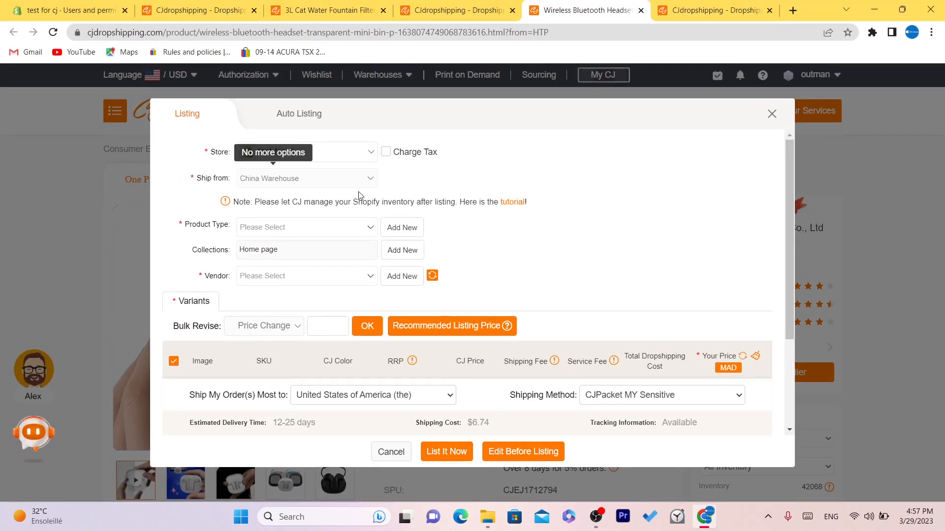
- Add airpods as a new product type for the listing and try to enter a new collection
left_click(293, 231)
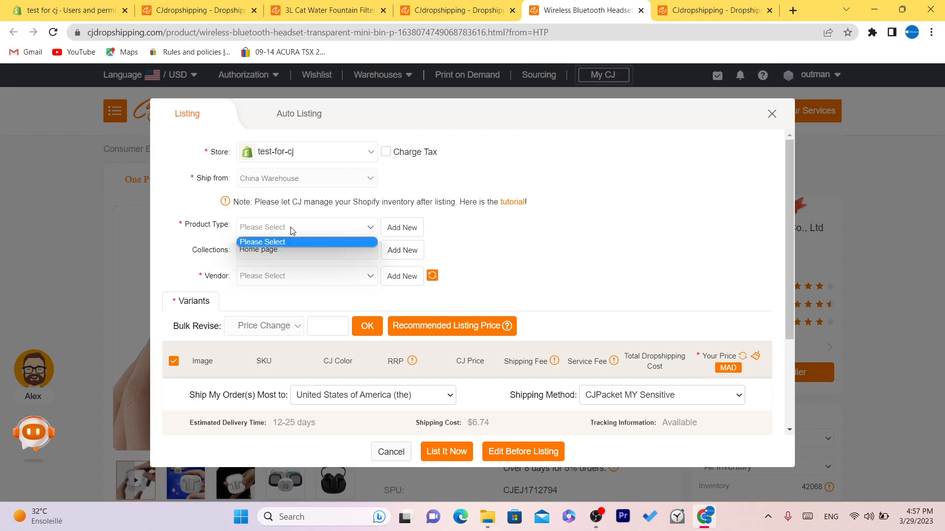
left_click(396, 233)
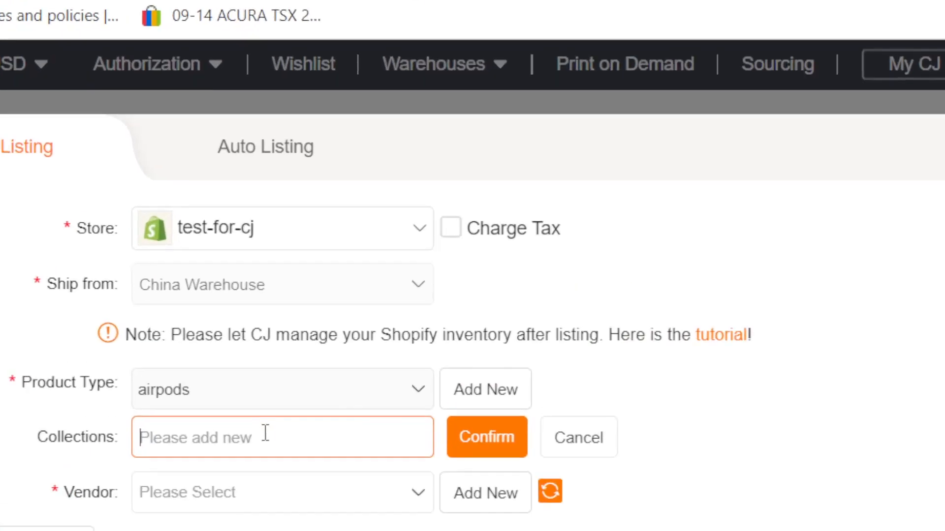
type("Pr")
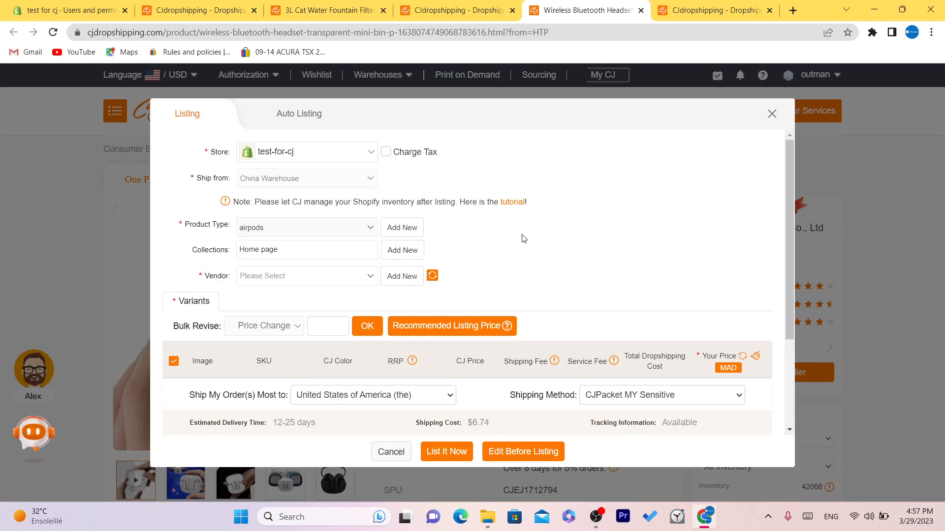
- Try to add a new vendor named tesT to the listing
left_click(282, 284)
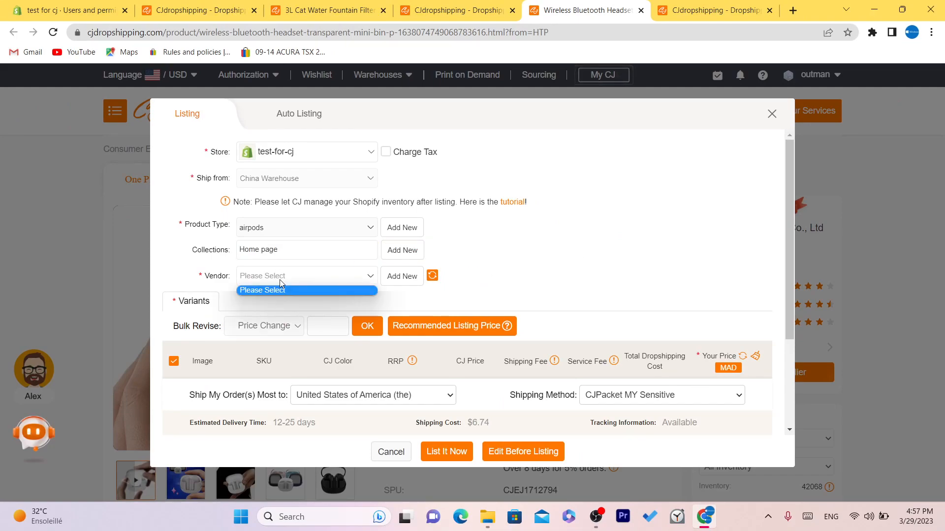
left_click(413, 278)
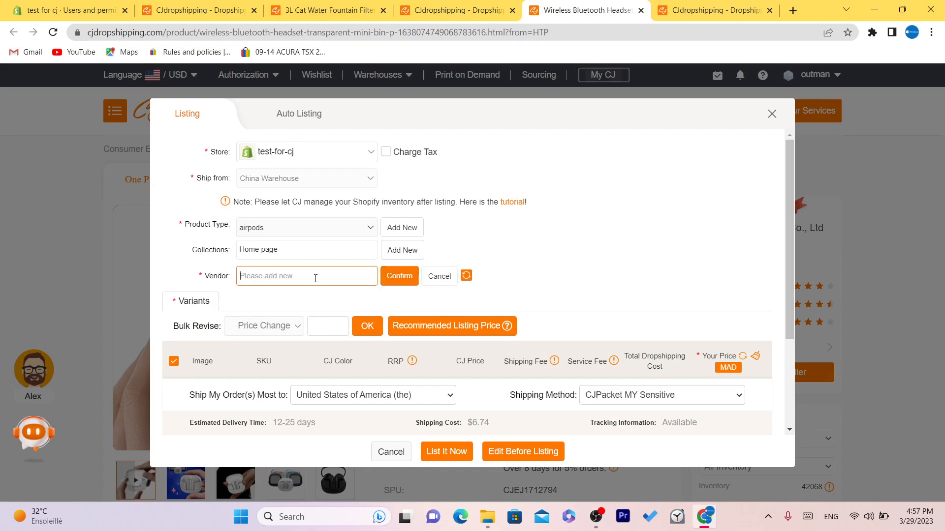
type("tesr")
key("BackSpace")
type("T")
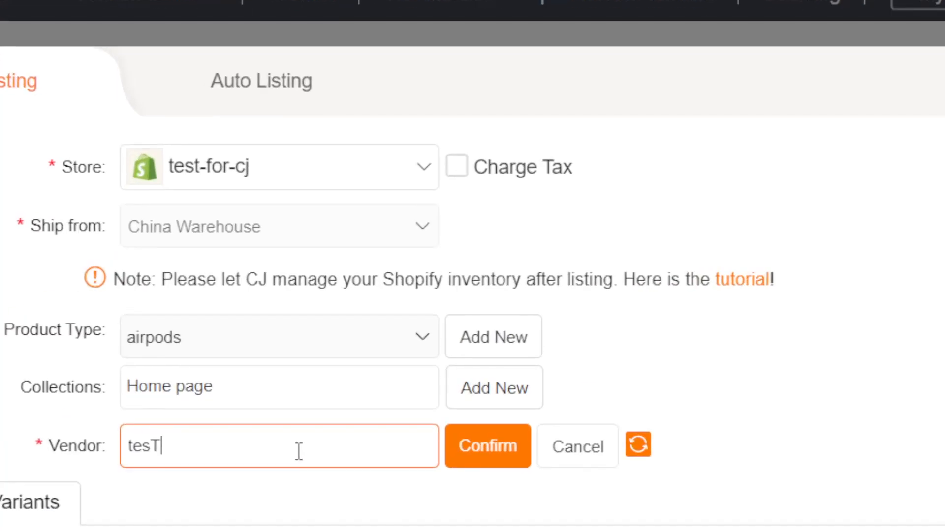
left_click(498, 457)
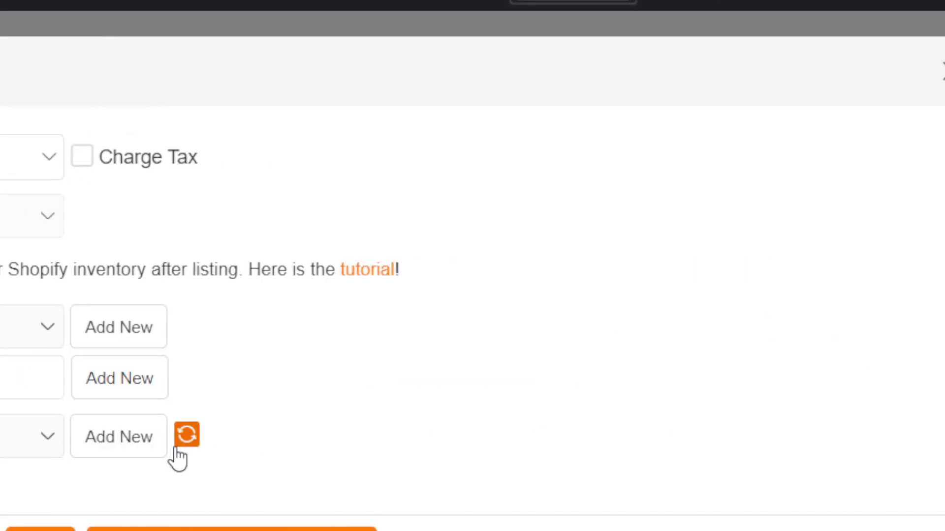
left_click(22, 437)
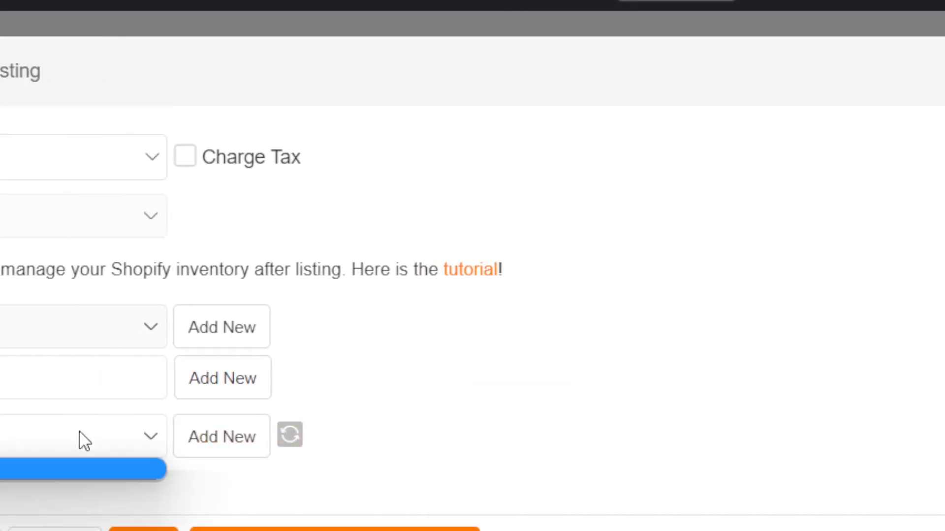
- Add TEST as the listing's new vendor
left_click(109, 436)
left_click(118, 431)
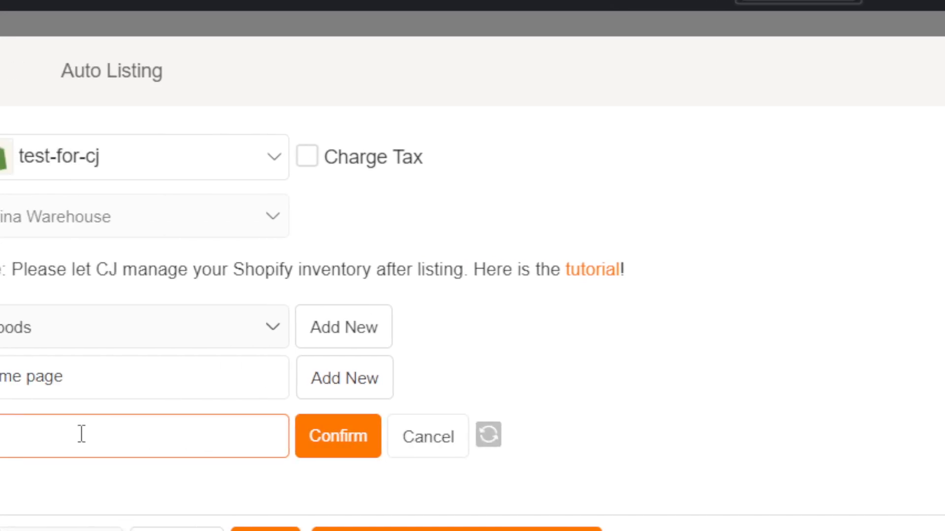
type("TES")
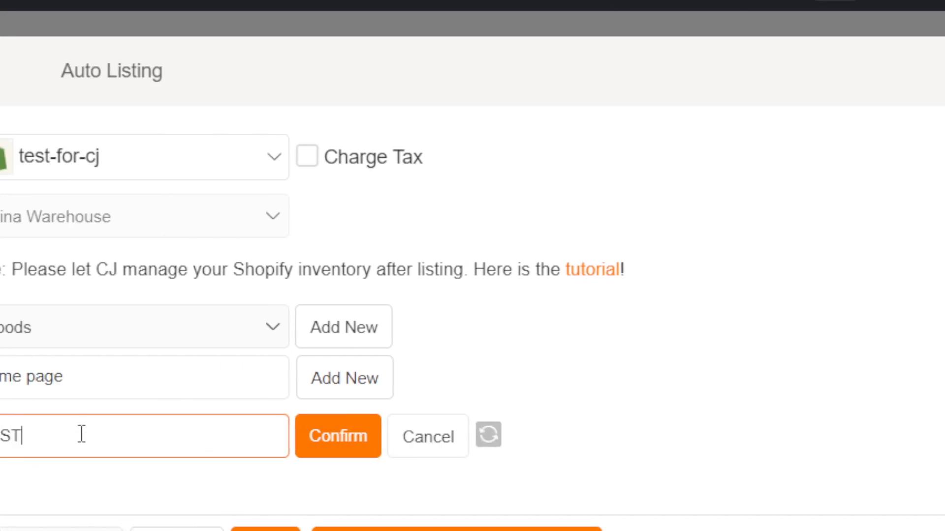
type("T")
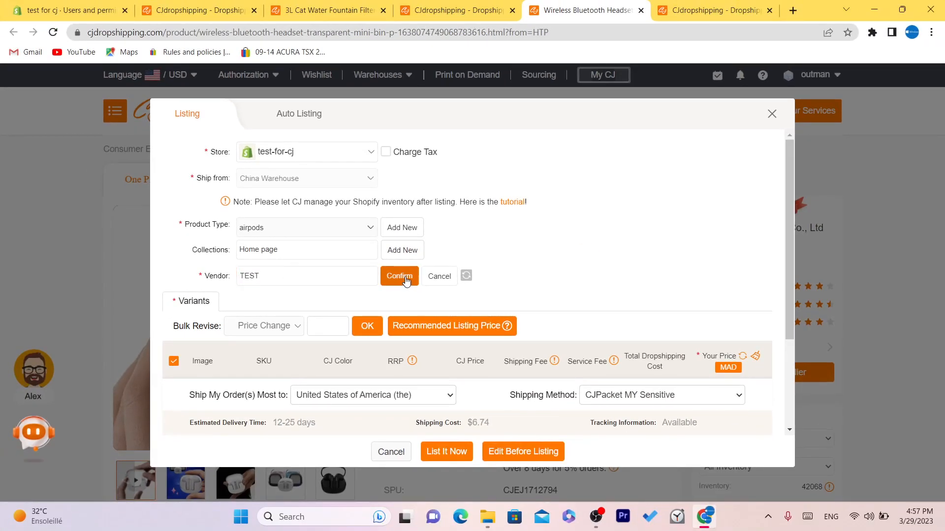
left_click(406, 280)
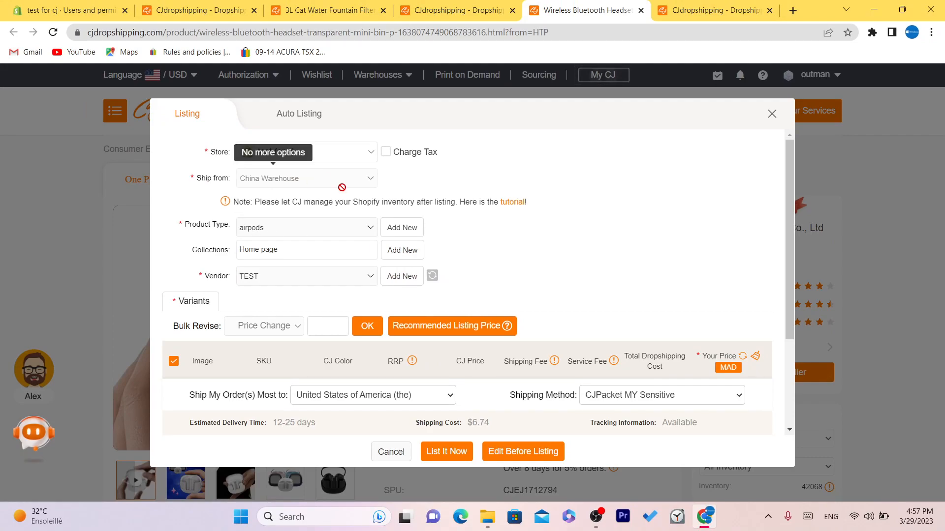
- Check the total dropshipping cost and set the Black and Color variants' prices to 25 MAD
left_click_drag(790, 174, 753, 279)
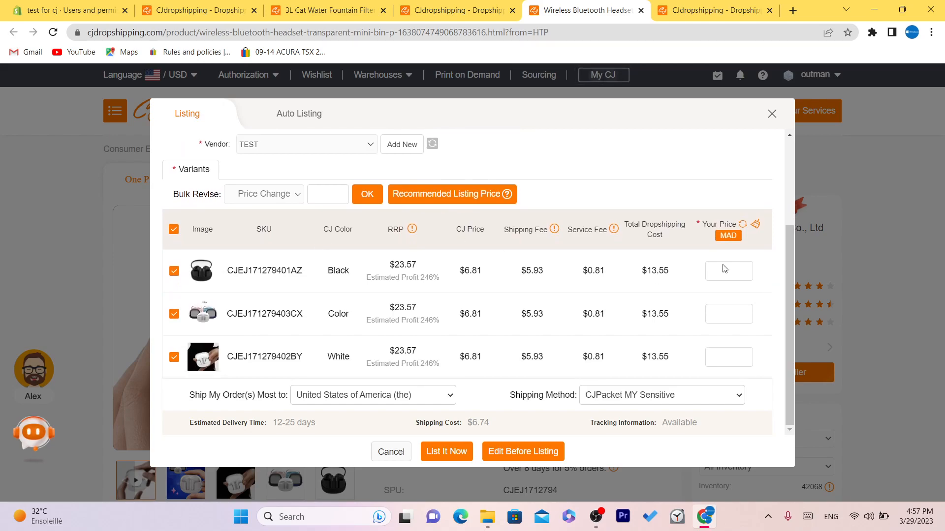
left_click_drag(793, 309, 798, 341)
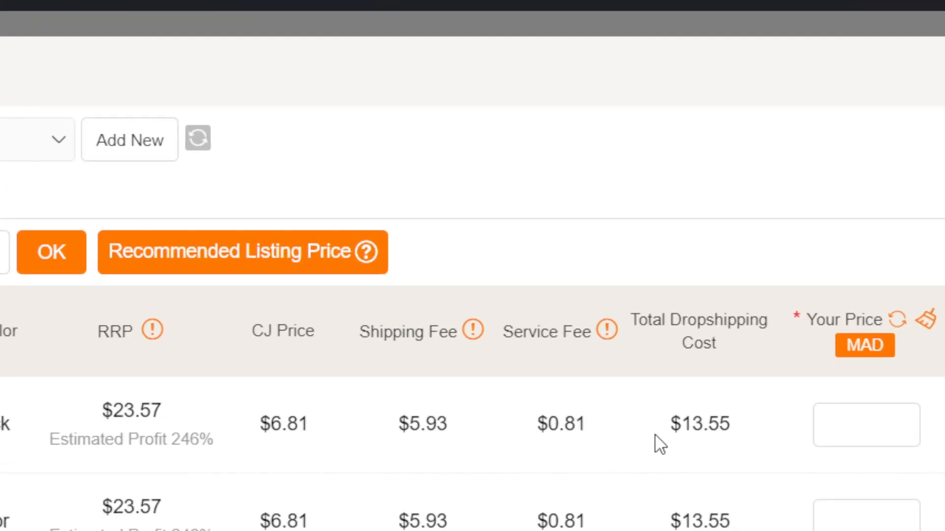
left_click_drag(635, 278, 675, 279)
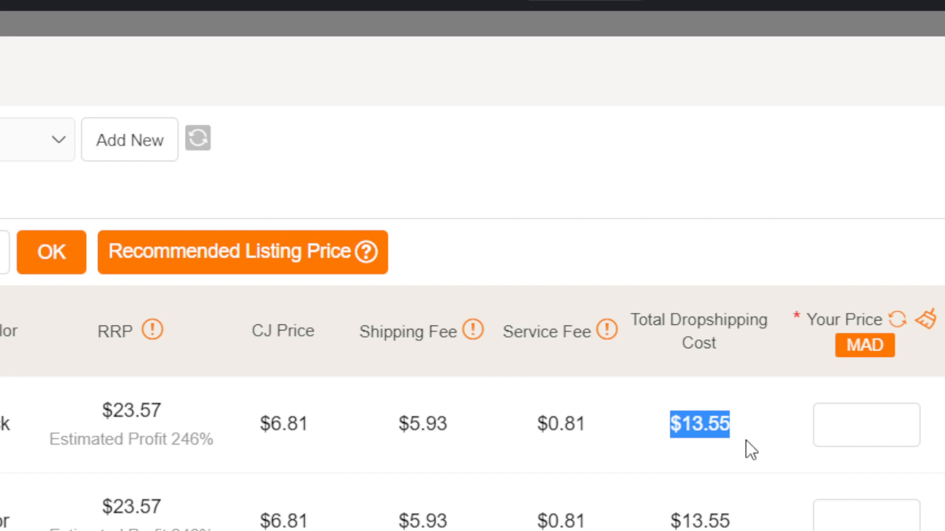
left_click(861, 424)
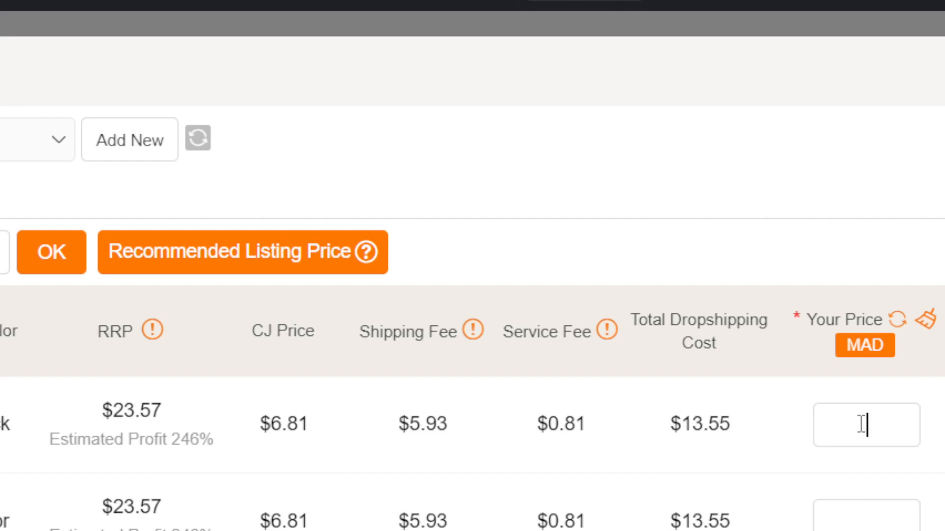
type("25")
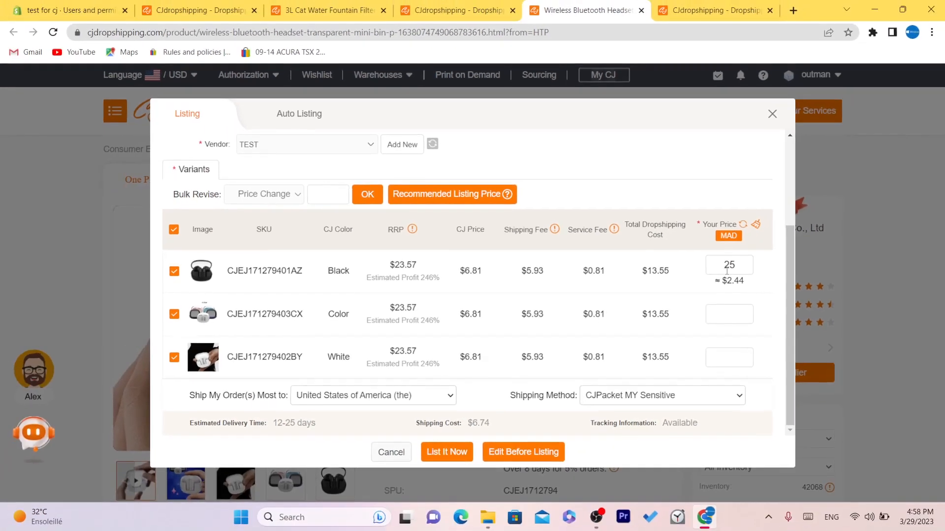
left_click(869, 524)
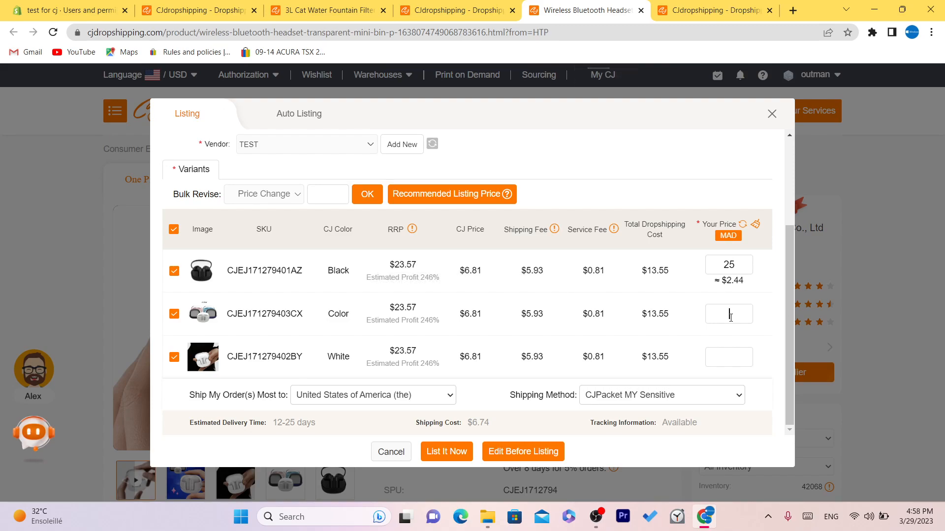
type("25")
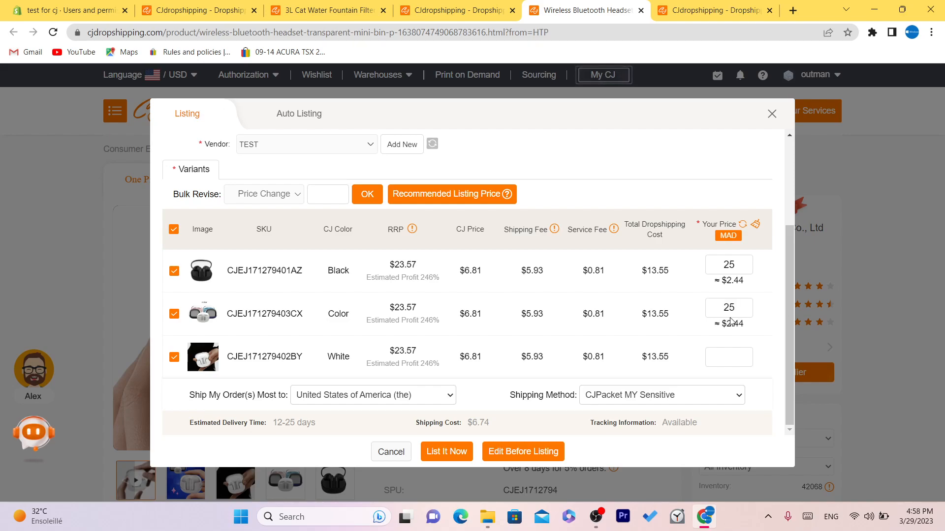
- Set the price of the Black, Color and White variants to 200 MAD each
left_click(734, 357)
type("2")
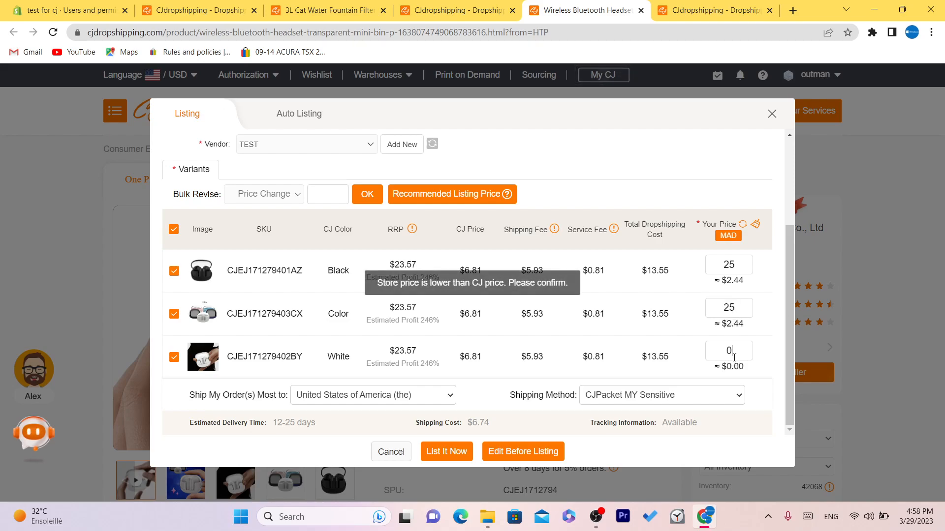
type("2")
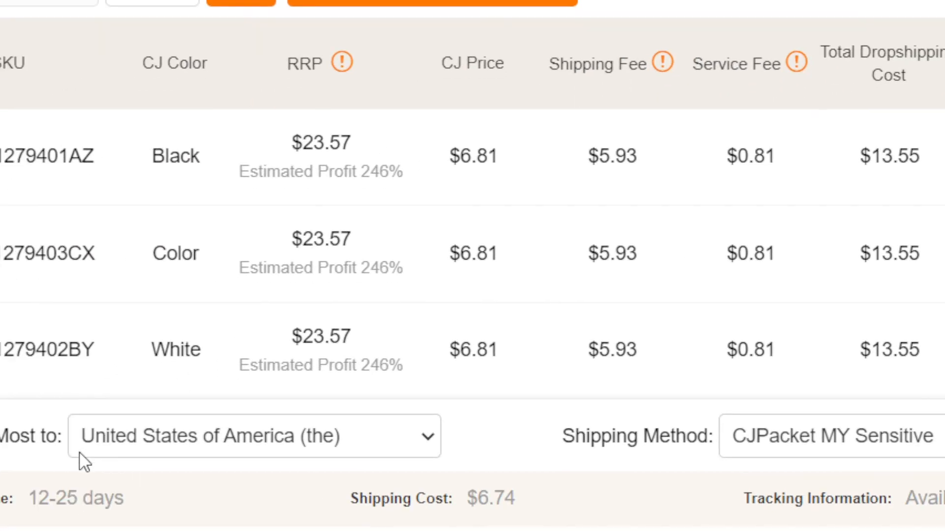
- Review the listing's shipping destination and the available shipping methods
left_click(144, 449)
left_click(145, 449)
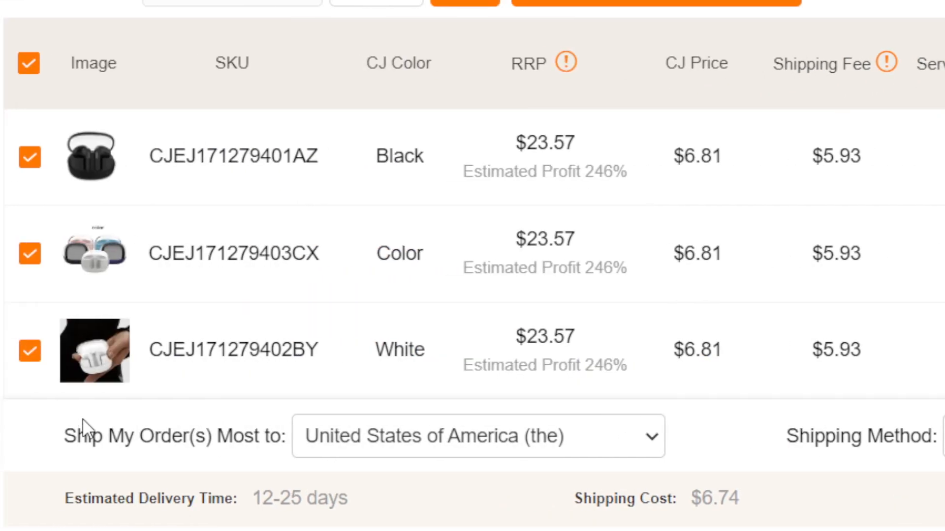
left_click_drag(83, 437, 443, 441)
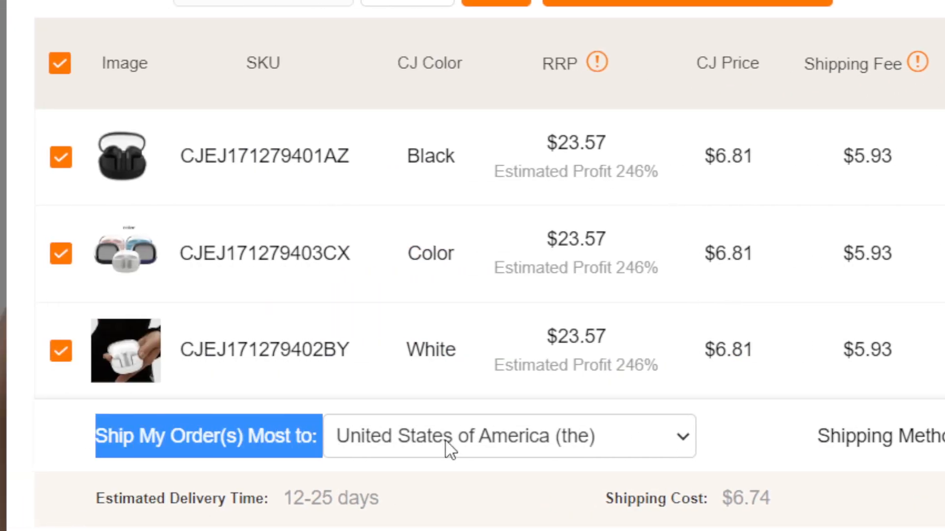
left_click(448, 440)
left_click(920, 467)
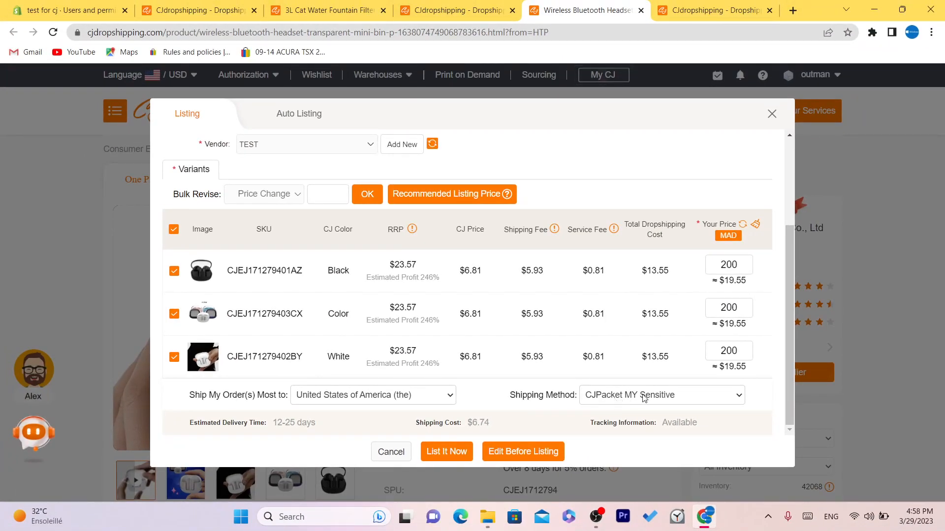
left_click(631, 399)
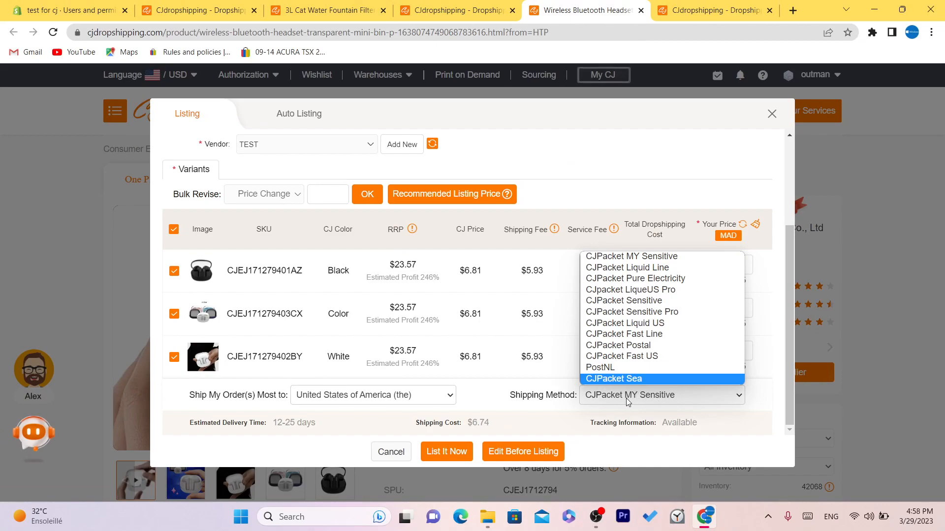
left_click(635, 401)
left_click(654, 404)
left_click(654, 404)
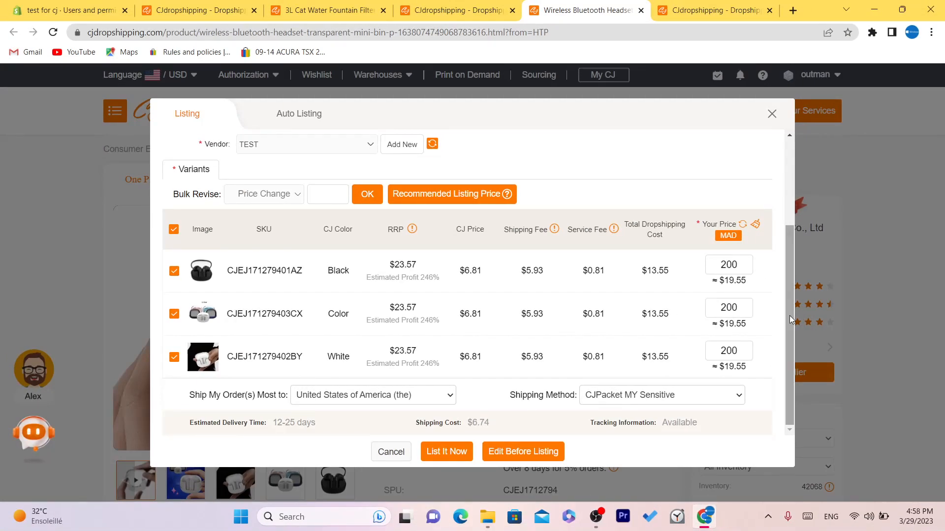
- Look over the completed listing form and list the headset in the store immediately
left_click_drag(790, 319, 790, 156)
left_click_drag(799, 228, 772, 354)
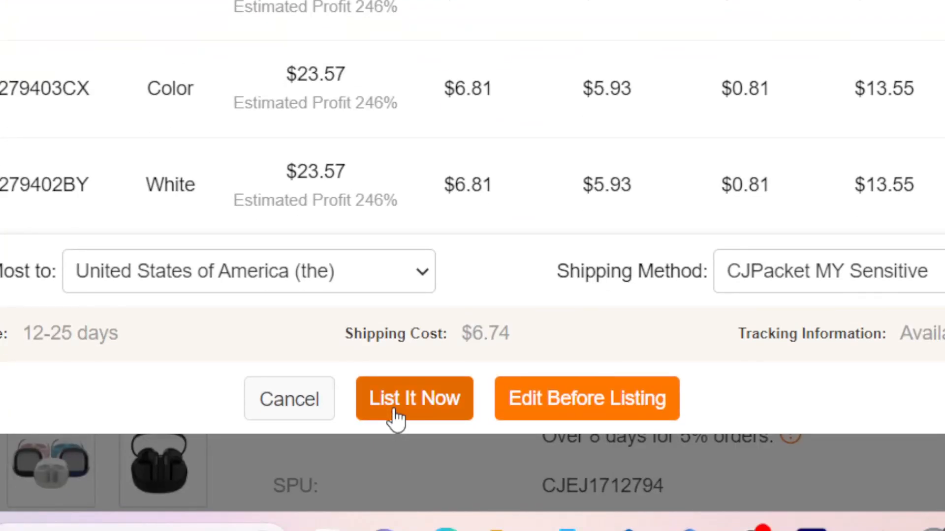
left_click(428, 480)
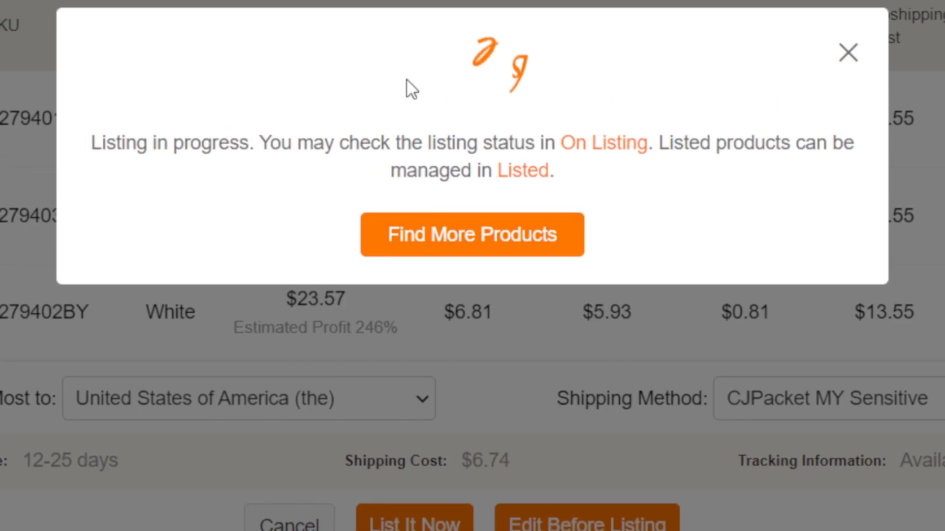
- Read the listing progress message and the listing result for the headset
left_click_drag(102, 140, 717, 163)
left_click(255, 140)
left_click(719, 165)
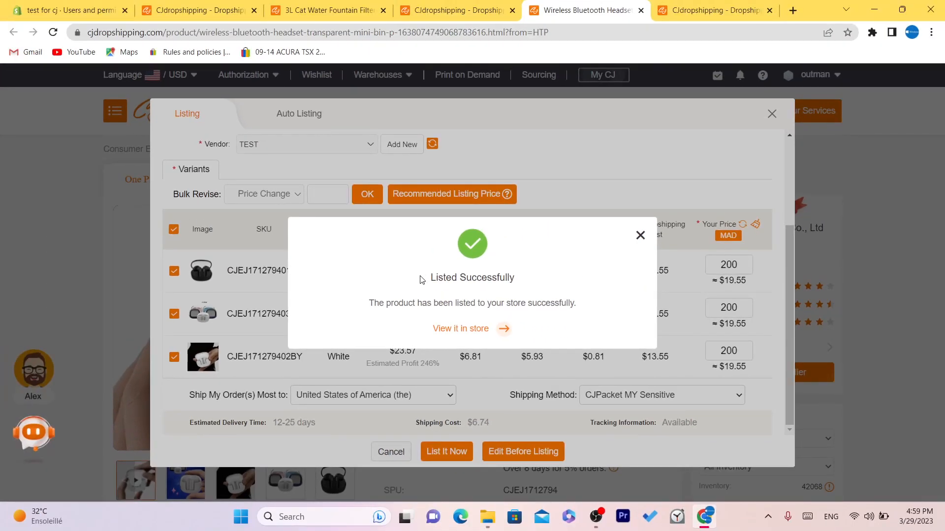
left_click_drag(359, 147, 683, 189)
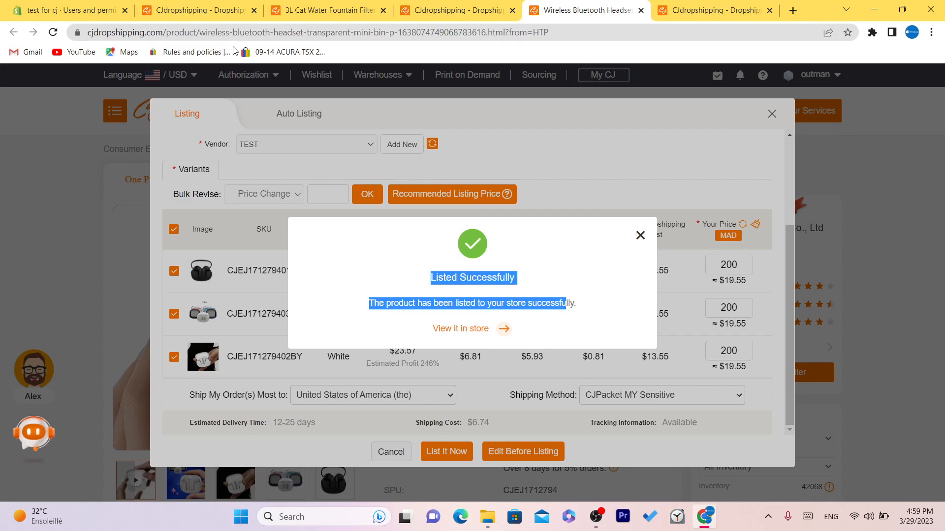
- Switch to the Shopify admin, close the settings and open the Wireless Bluetooth Headset product from the store's products
left_click(106, 10)
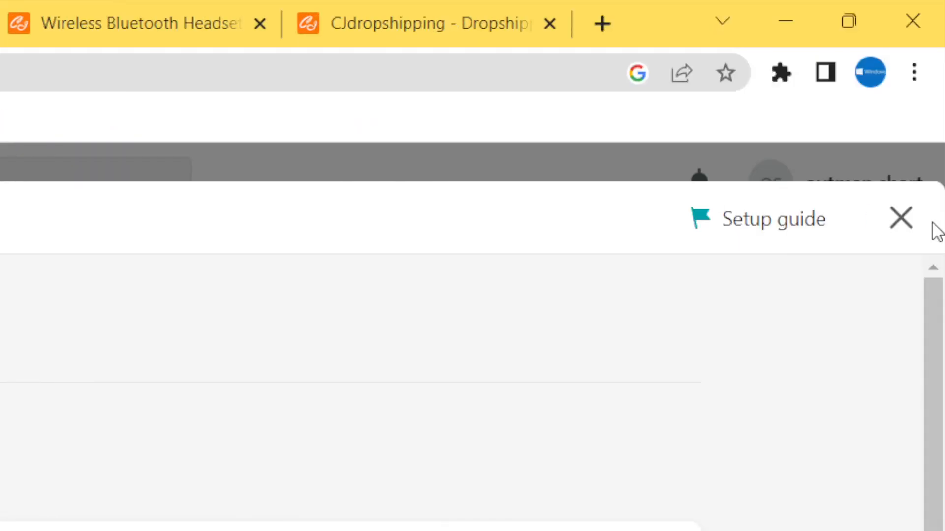
left_click(901, 218)
left_click(37, 152)
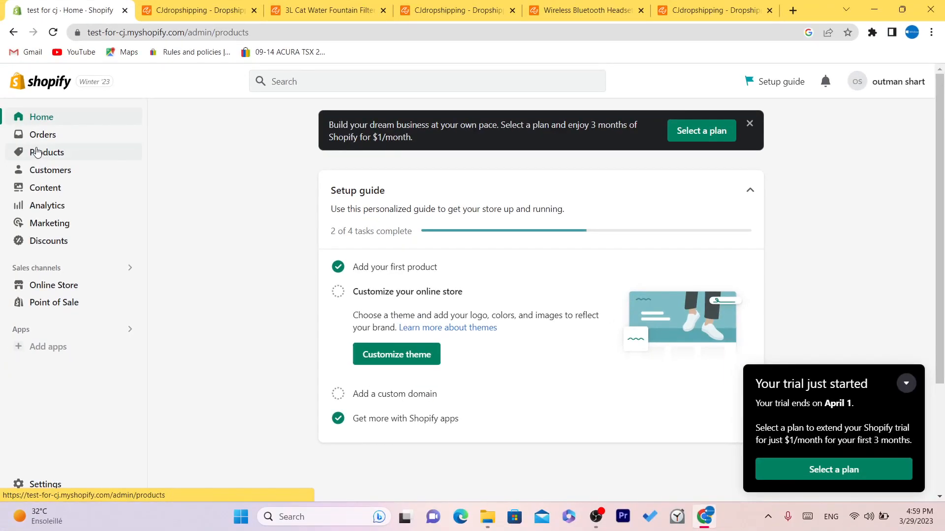
left_click(283, 212)
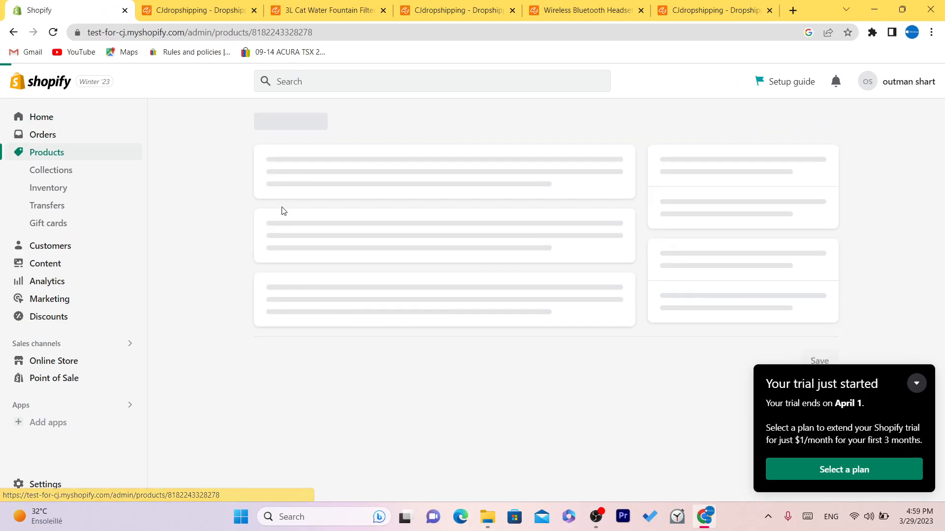
- Review the imported headset's title, description and product details in the Shopify product page
double_click(502, 191)
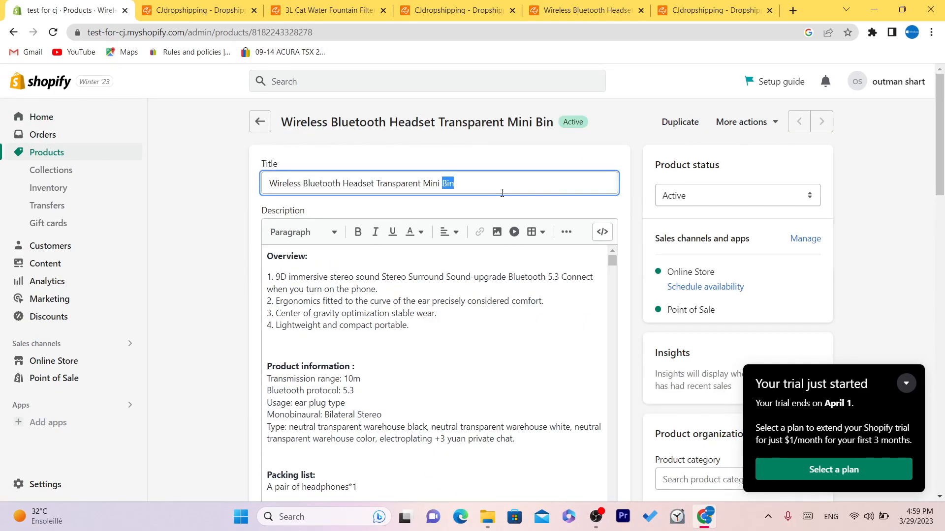
left_click_drag(941, 161, 942, 233)
left_click(416, 201)
left_click_drag(941, 198, 931, 146)
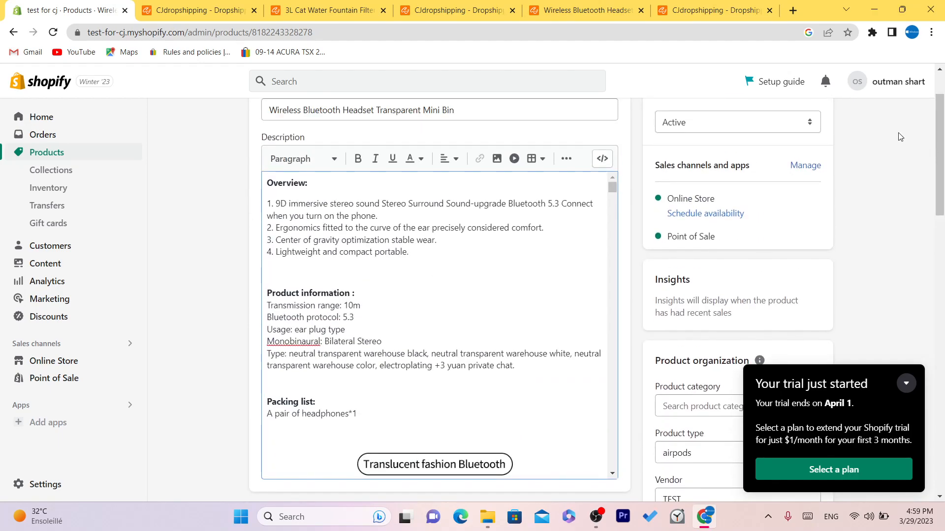
scroll(347, 135, "up", 2)
left_click(330, 10)
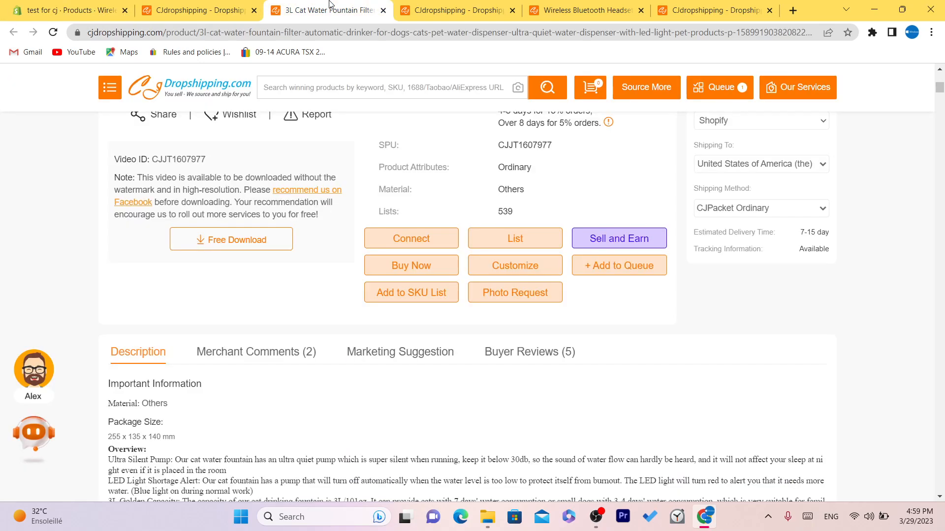
left_click(131, 5)
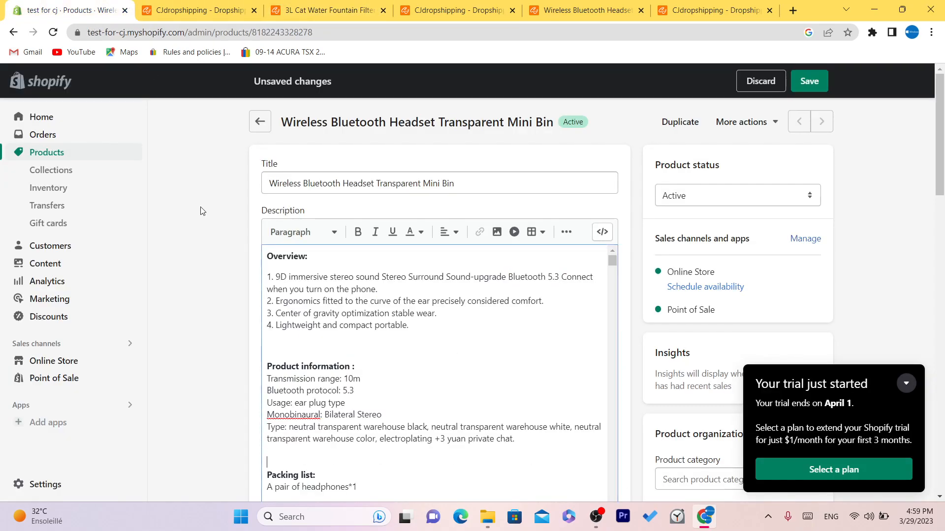
left_click(368, 3)
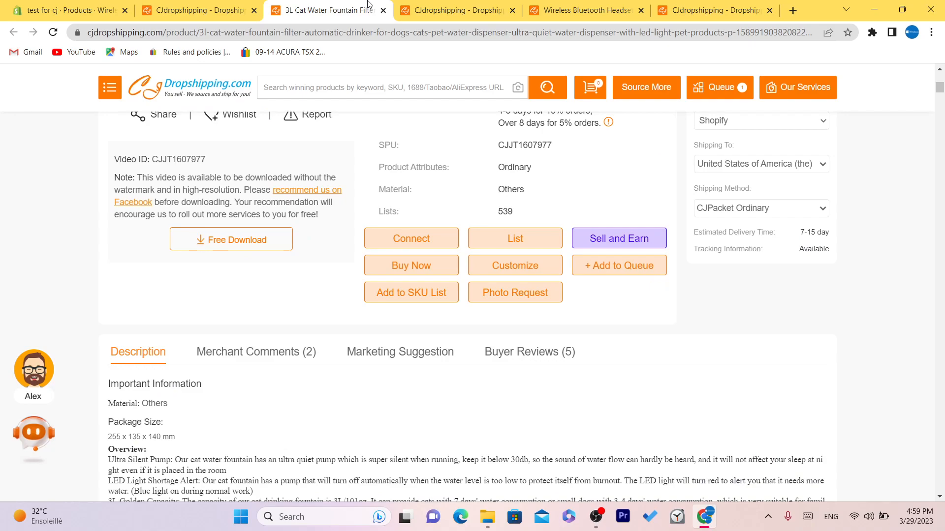
left_click(96, 4)
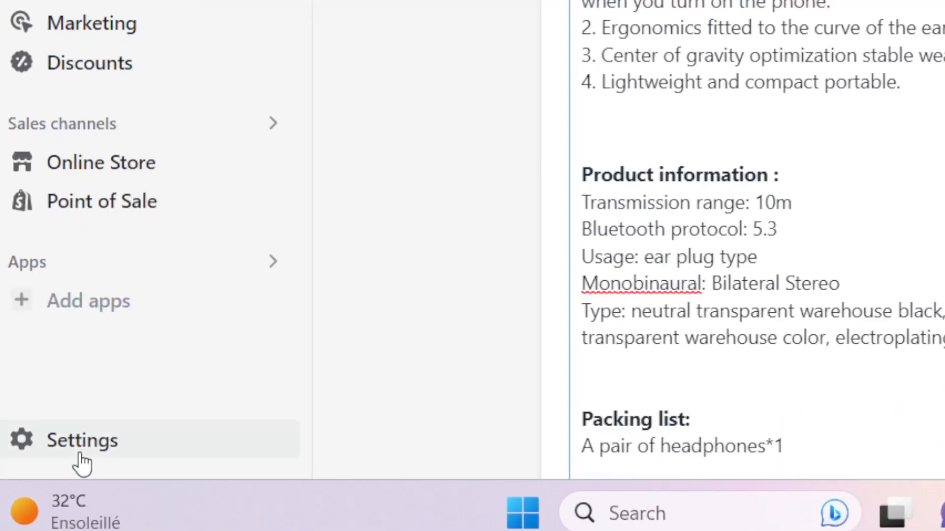
- Leave the product page without saving, review the payment providers and supported payment methods in the store settings, and return to the admin home
left_click(51, 477)
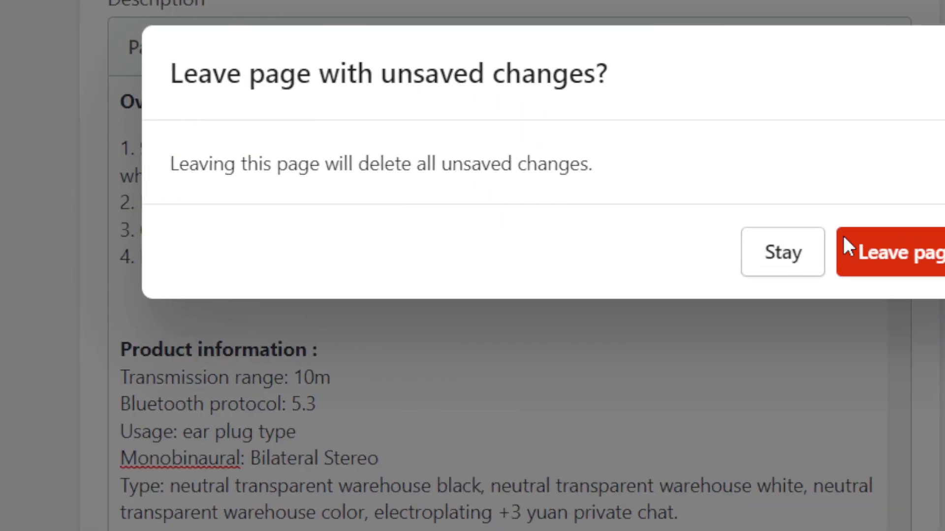
left_click(918, 248)
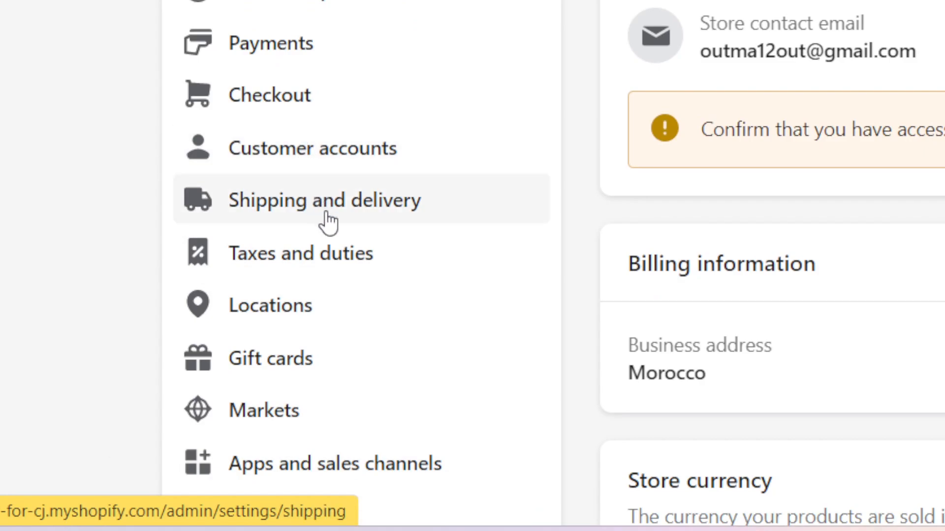
left_click(290, 49)
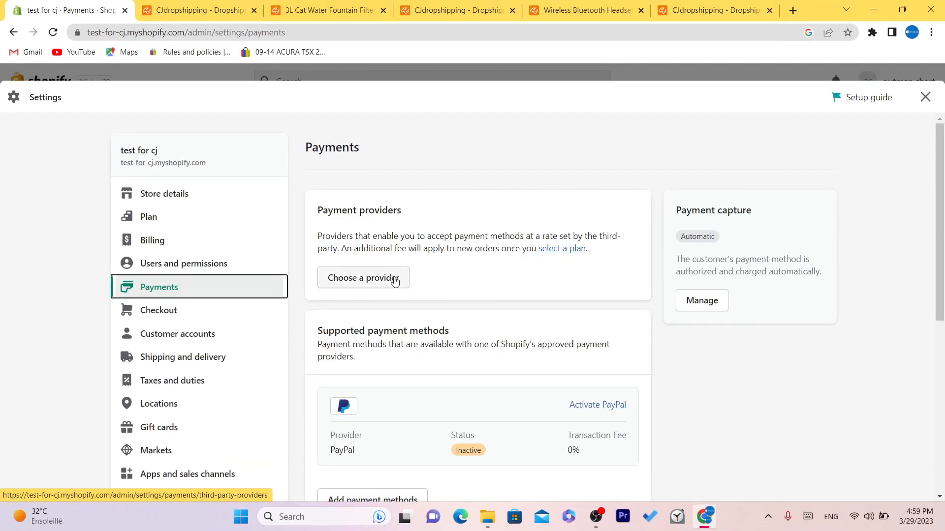
scroll(345, 457, "down", 2)
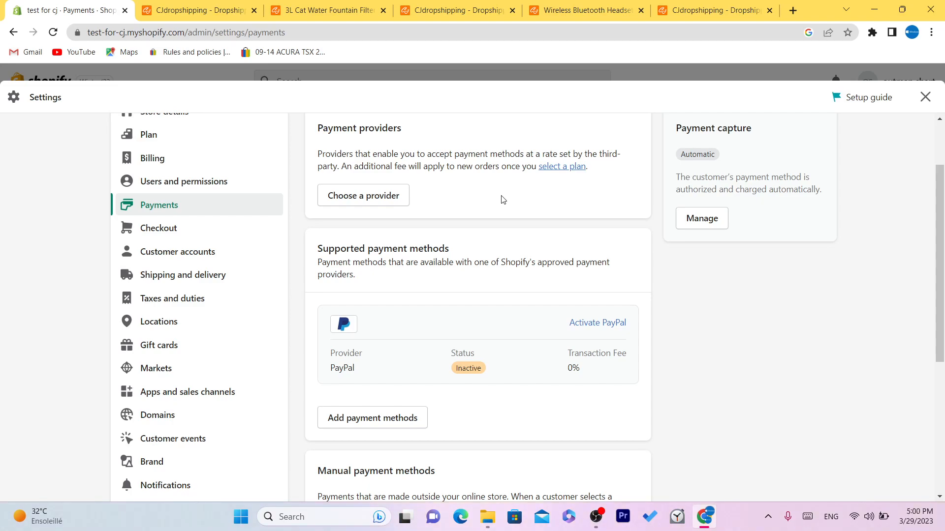
scroll(874, 240, "up", 3)
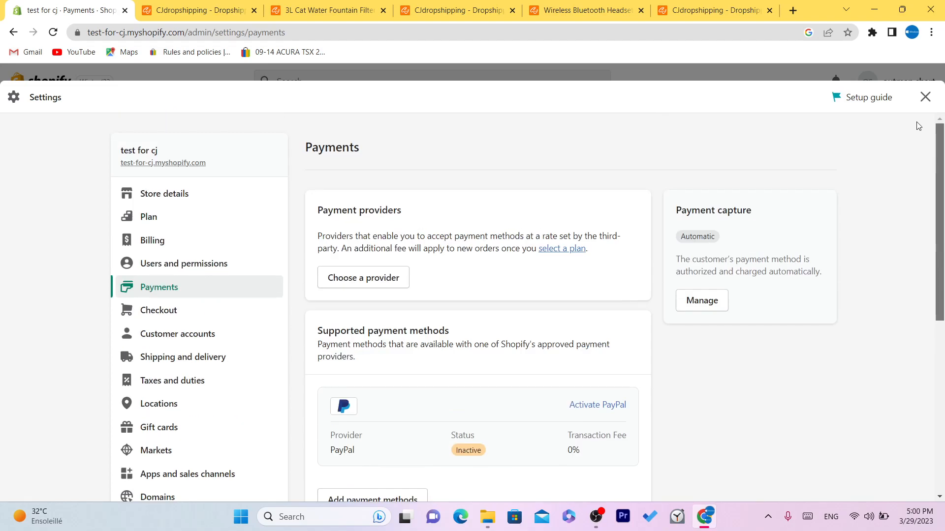
left_click(925, 97)
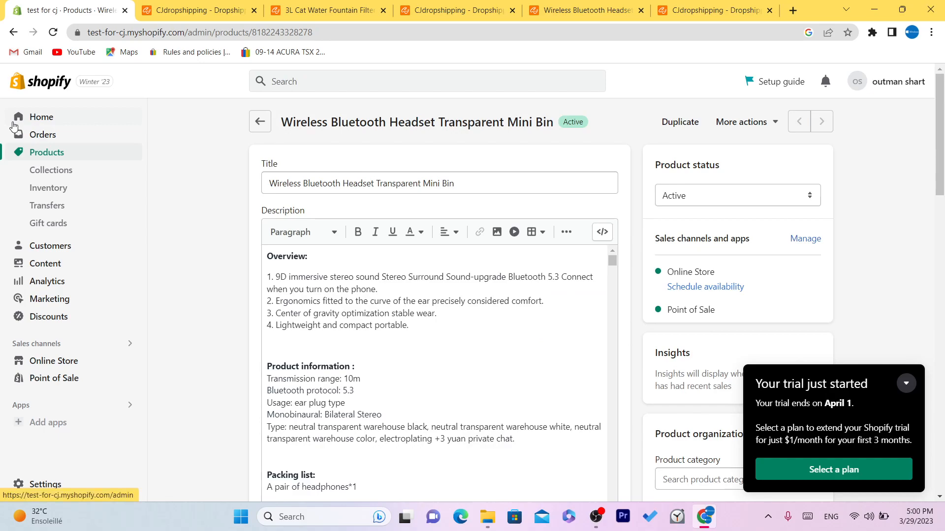
left_click(58, 123)
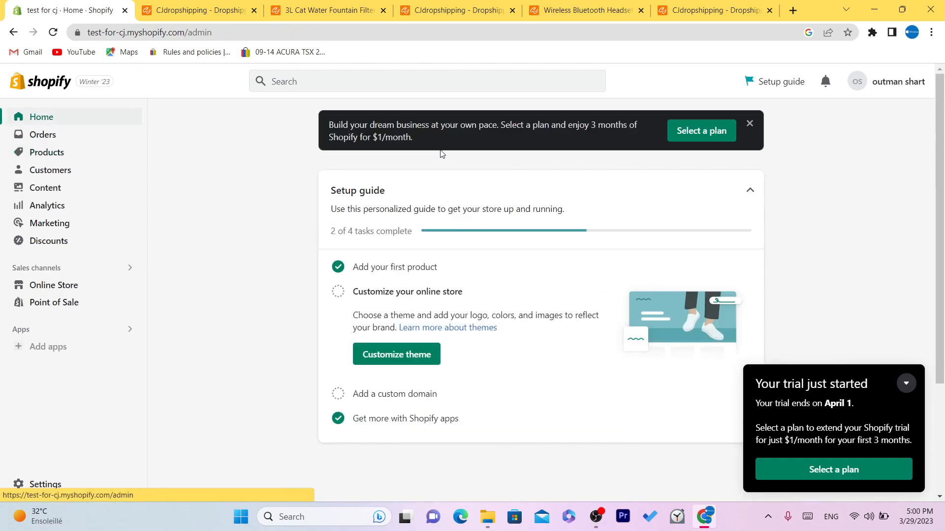
- Search the web for "tiktok" in place of the CJdropshipping welcome page
left_click(199, 10)
left_click(273, 30)
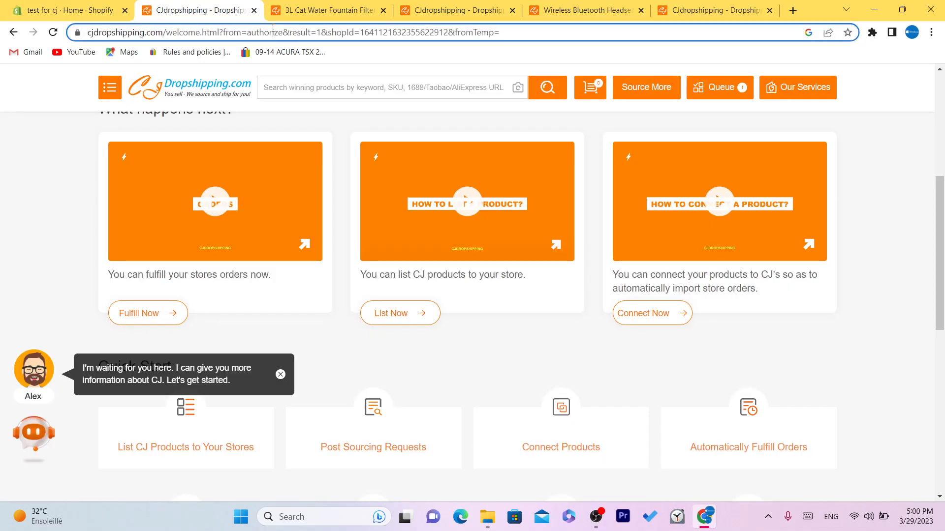
type("tiktok")
key("Return")
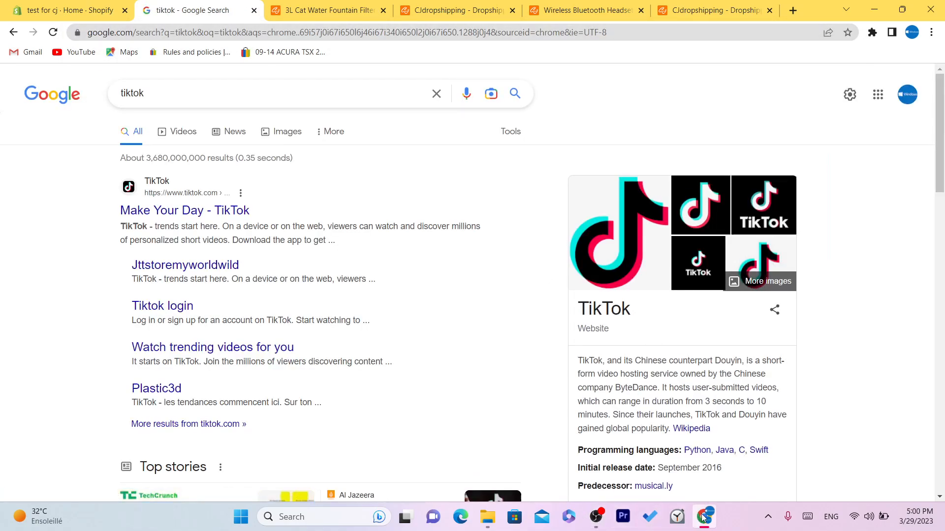
- Open a separate Chrome window under another browser profile, load the creator's TikTok profile page and maximize the window
key("super+d")
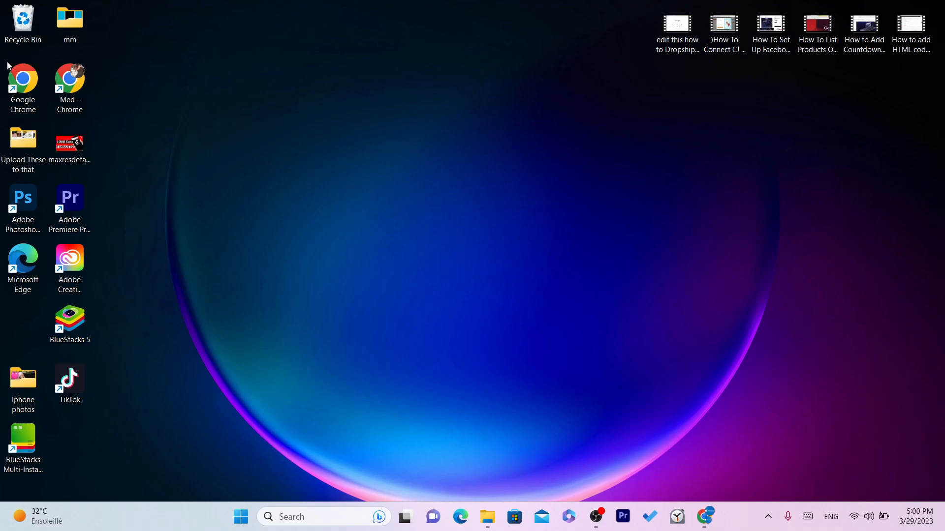
double_click(23, 78)
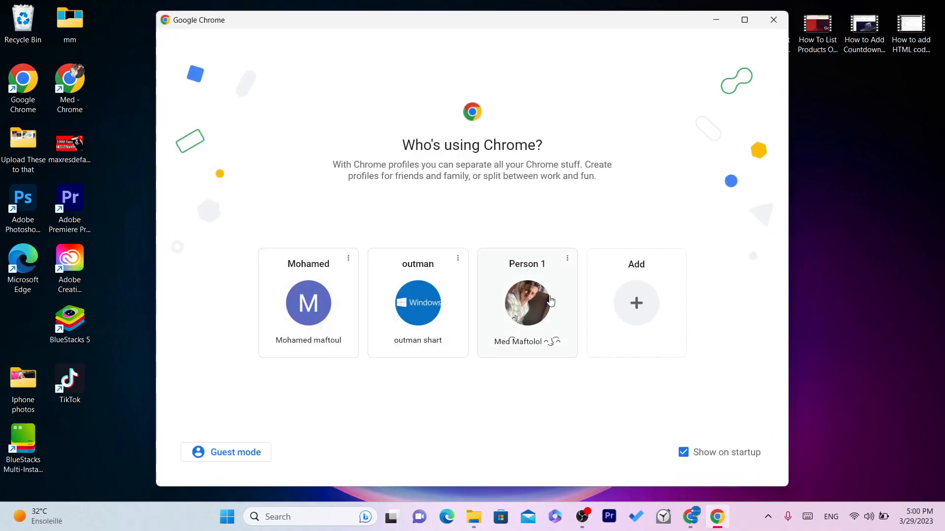
left_click(551, 301)
type("tiktok.com/@user4vcisbjly8")
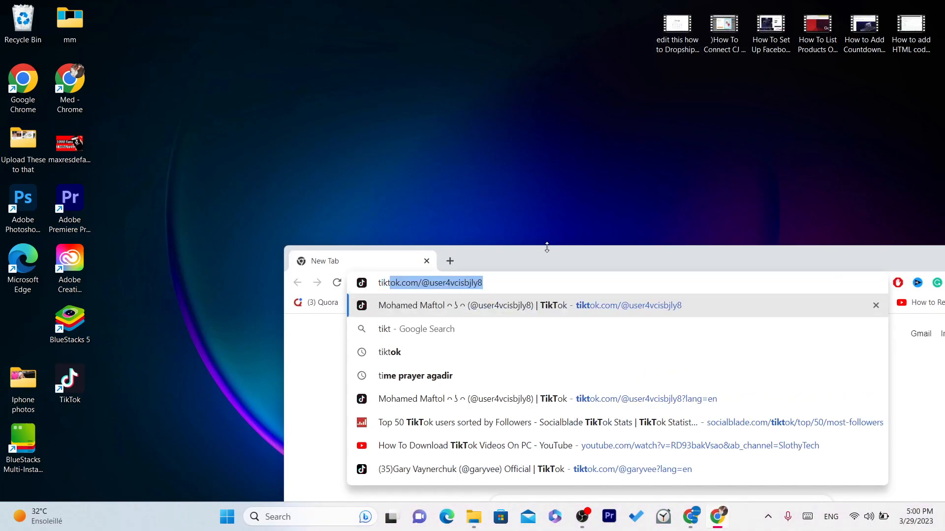
left_click(557, 306)
double_click(547, 263)
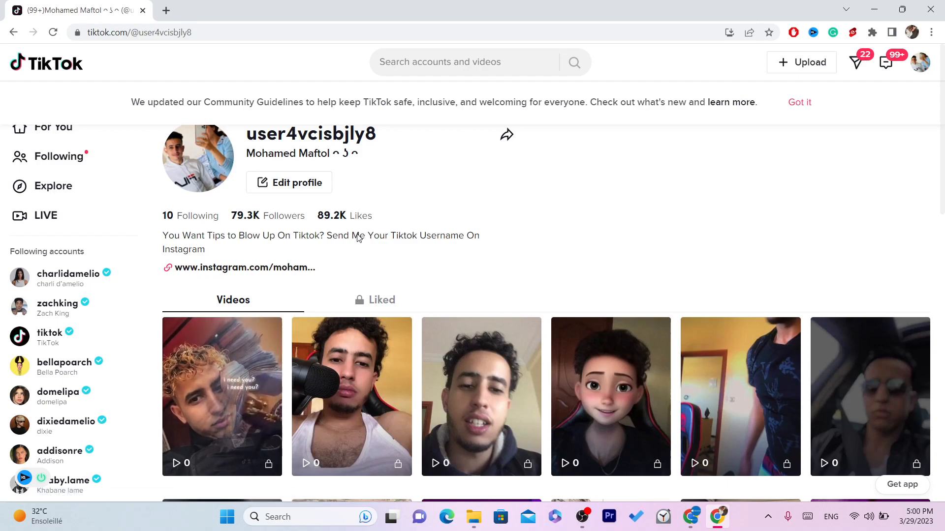
left_click(165, 9)
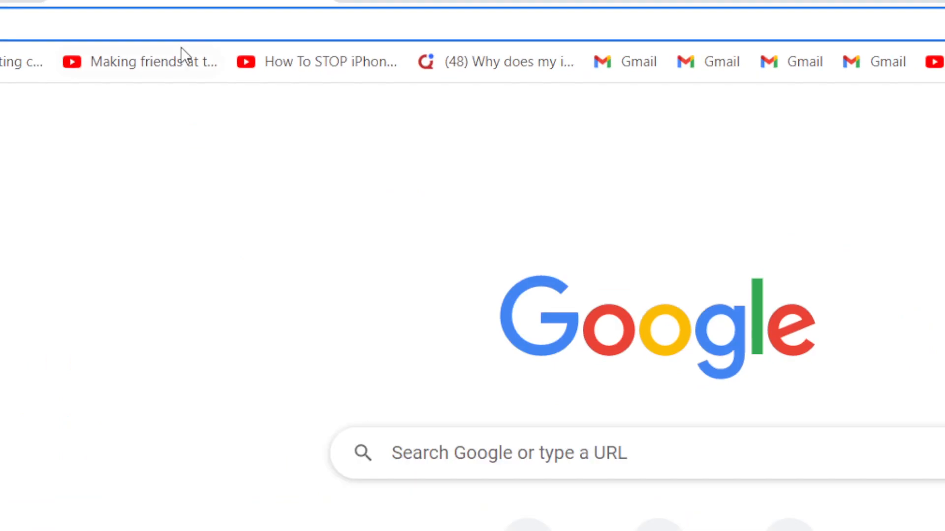
left_click(200, 27)
left_click(180, 338)
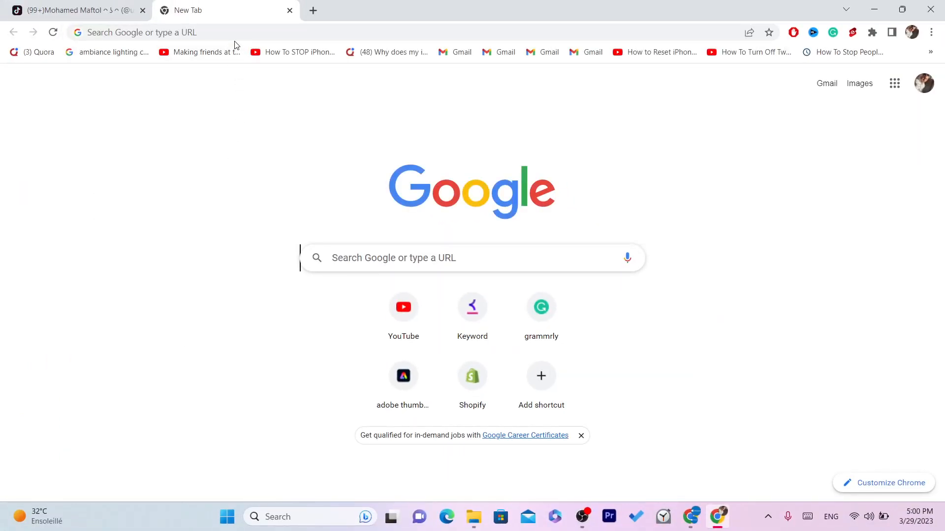
left_click(79, 10)
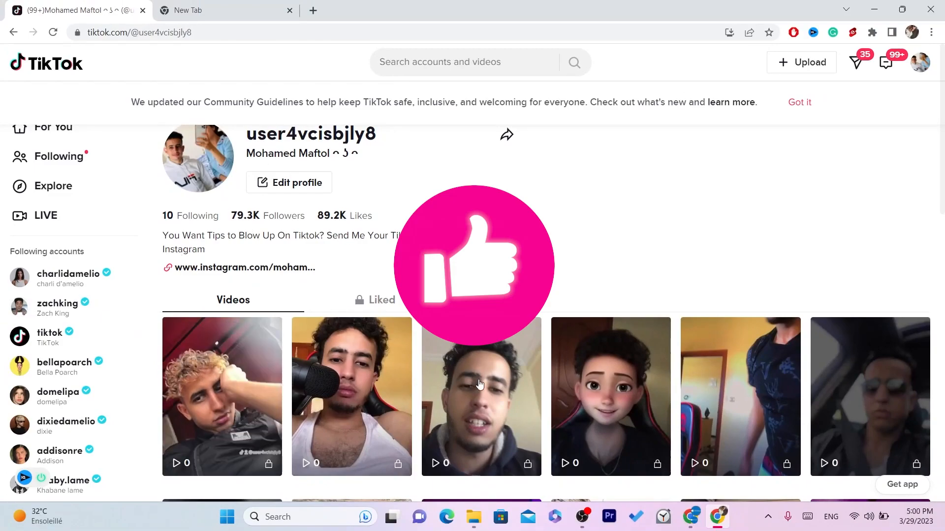
left_click(235, 6)
left_click(326, 25)
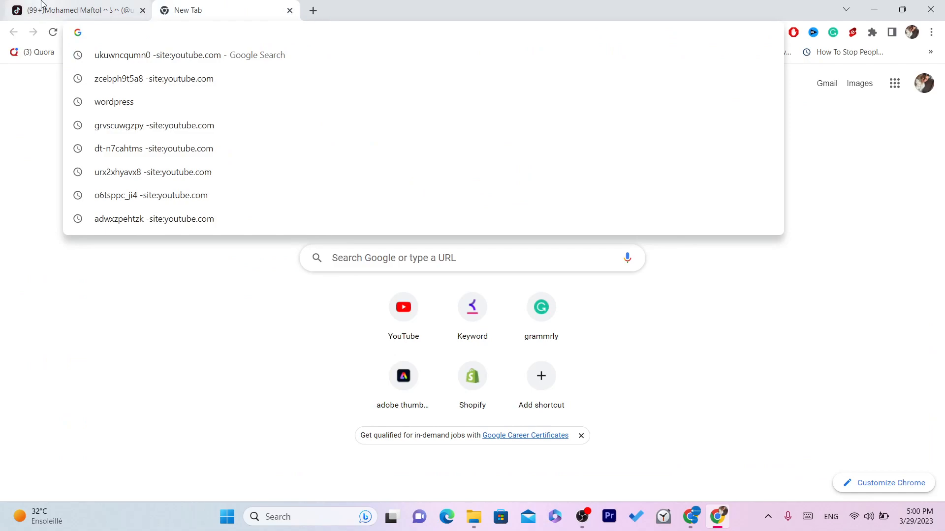
left_click(235, 405)
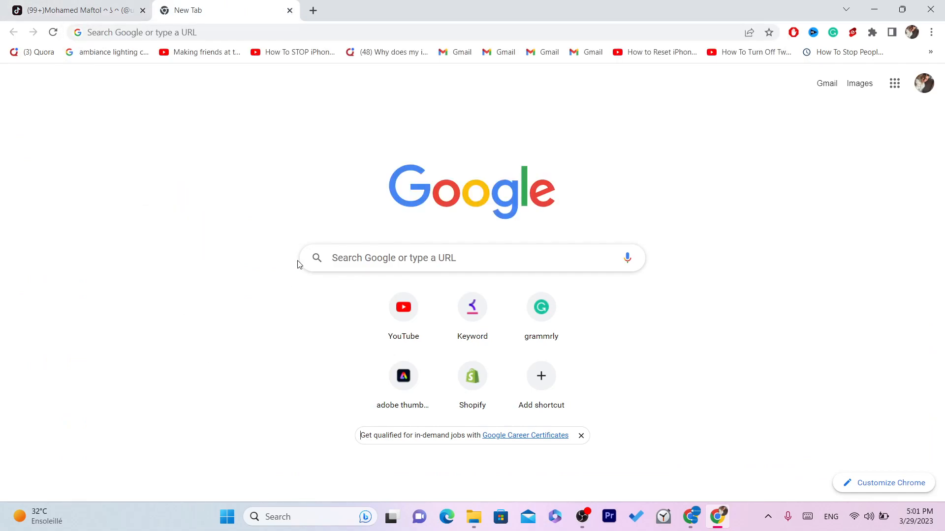